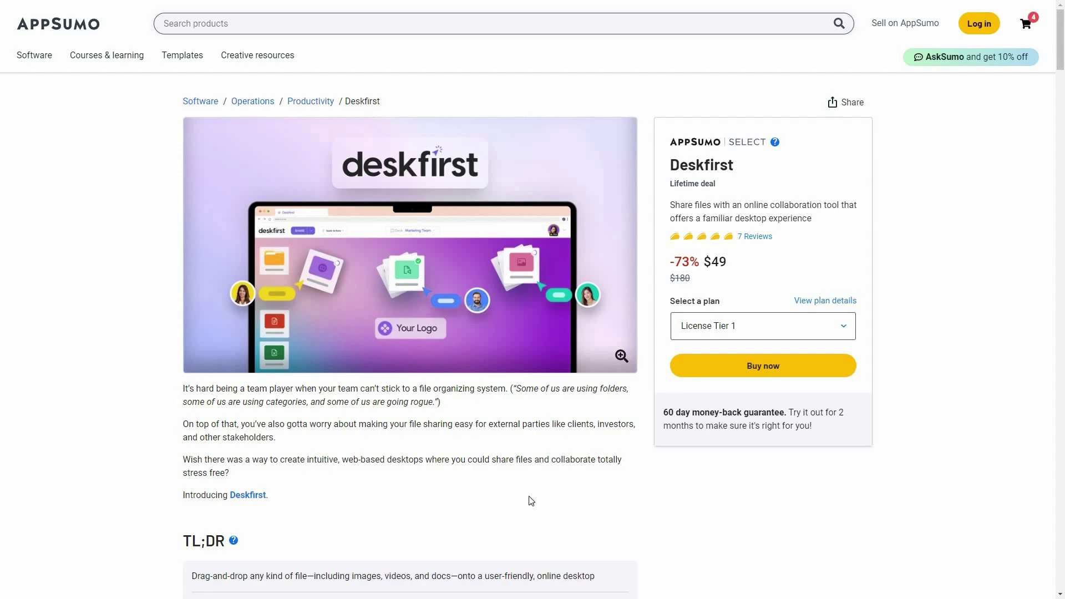
# Scroll the Deskfirst AppSumo deal page and jump to its Plans & features section
pyautogui.scroll(-5, 439, 435)
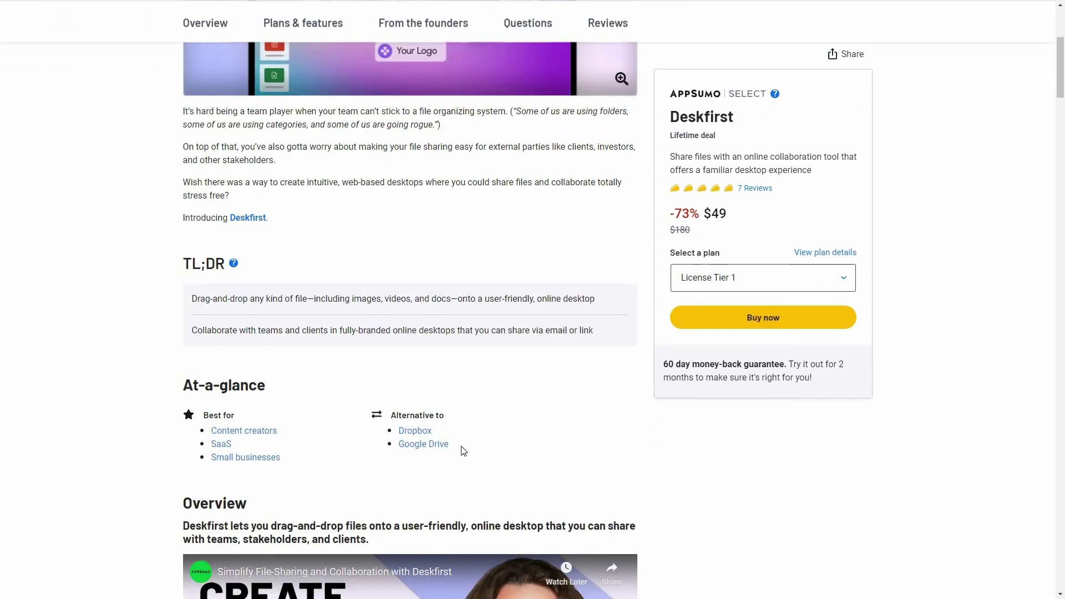
pyautogui.moveTo(1061, 73); pyautogui.dragTo(1059, 327)
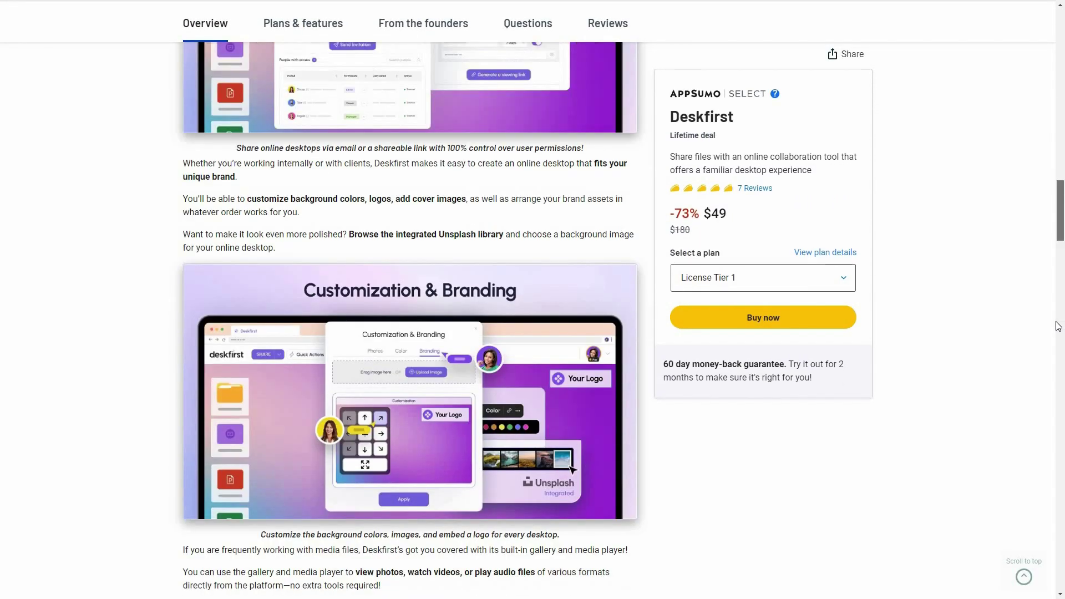
pyautogui.click(1059, 326)
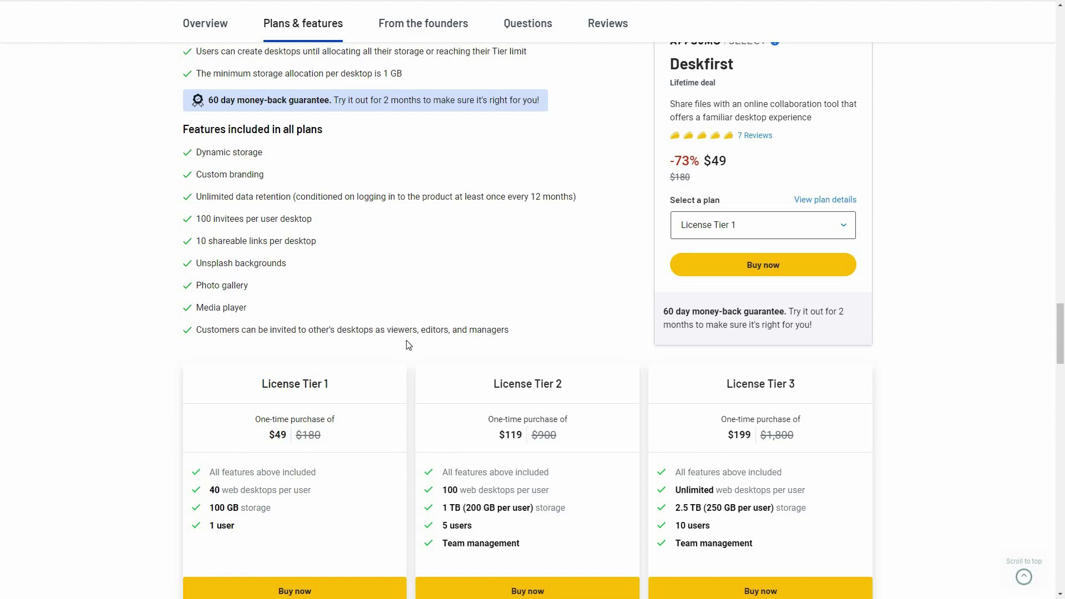
# Scroll past the three License Tier price cards, then back up the deal page
pyautogui.scroll(-2, 389, 366)
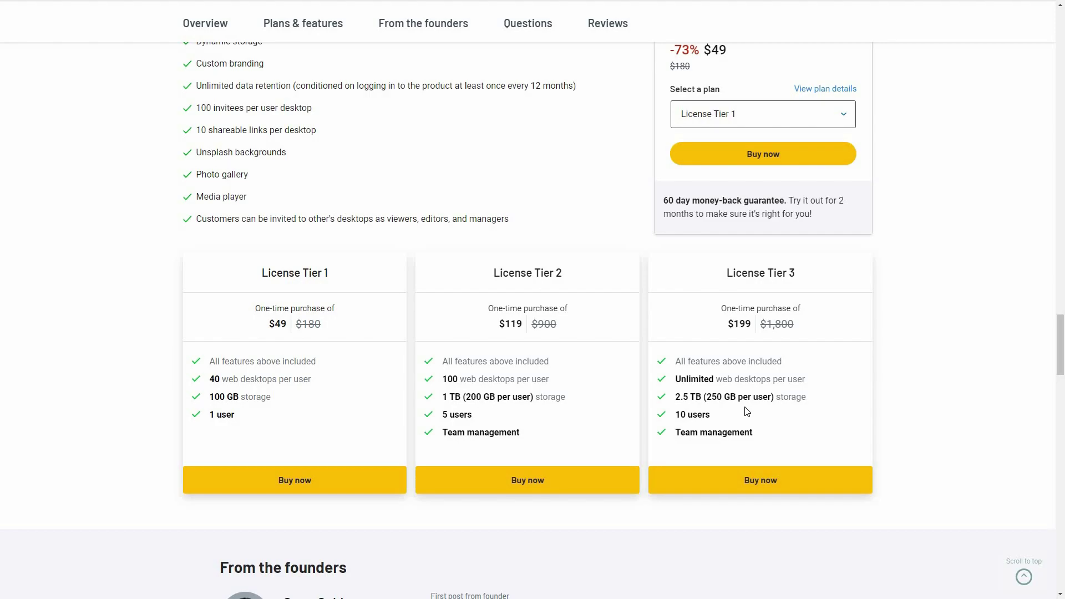
pyautogui.scroll(9, 401, 348)
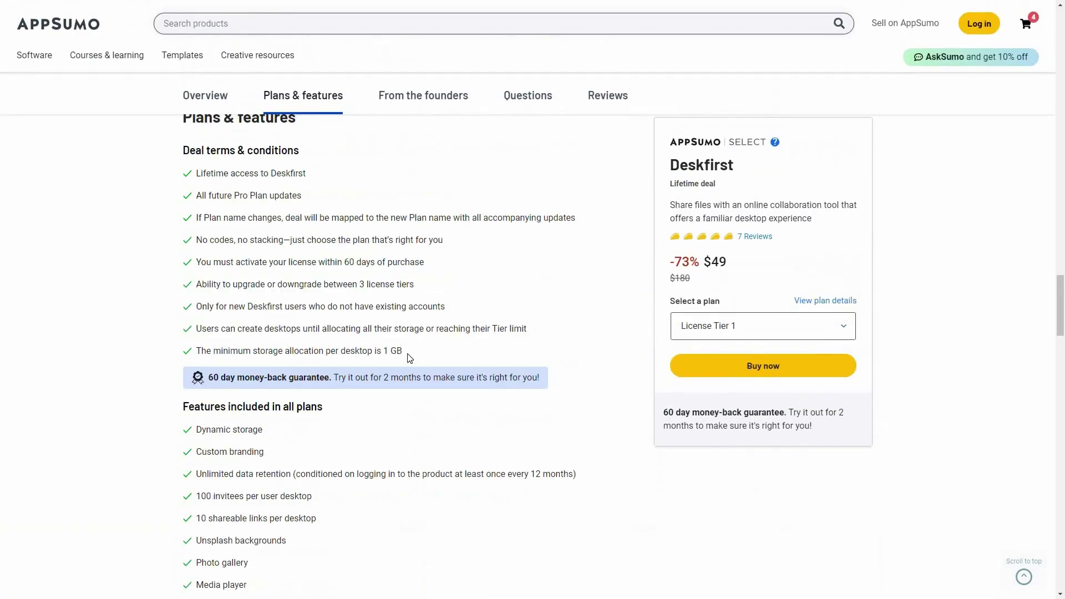
pyautogui.scroll(10, 409, 359)
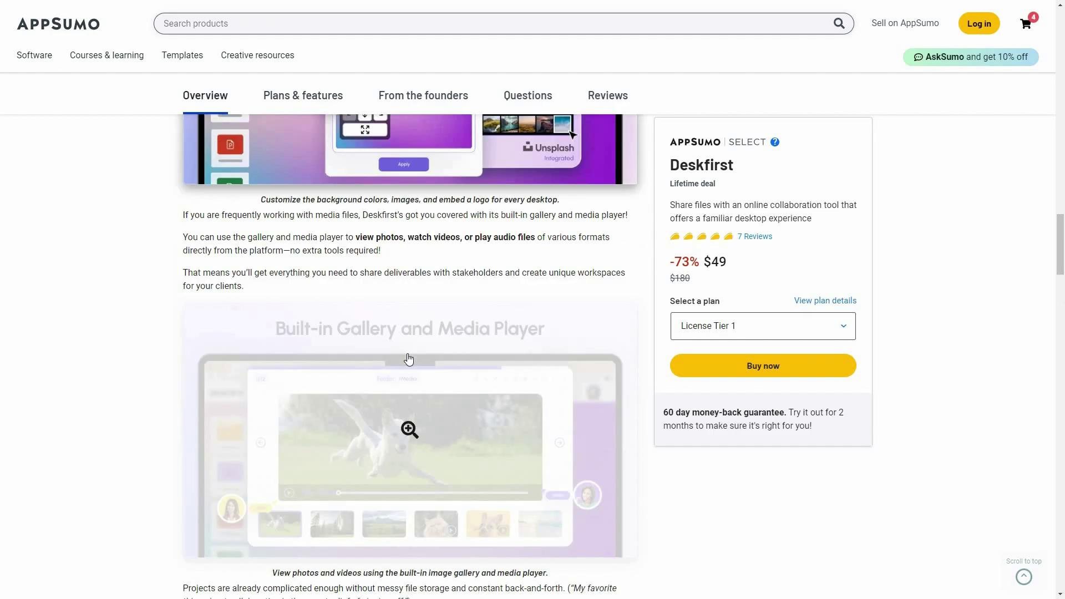
pyautogui.scroll(6, 409, 360)
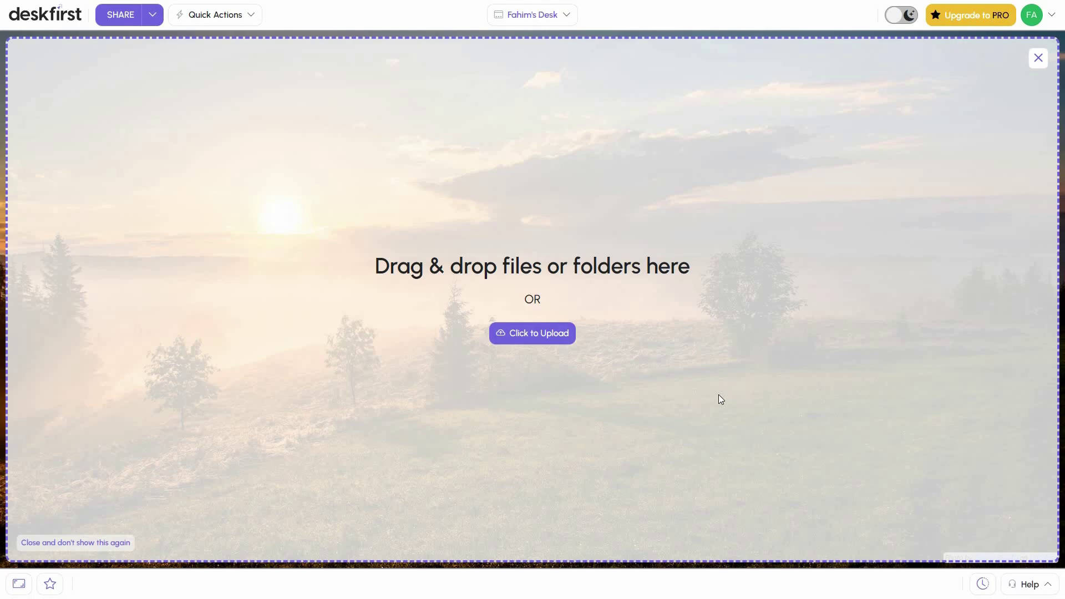
# Dismiss the drag-and-drop upload prompt and briefly preview the SHARE dialog
pyautogui.click(1038, 58)
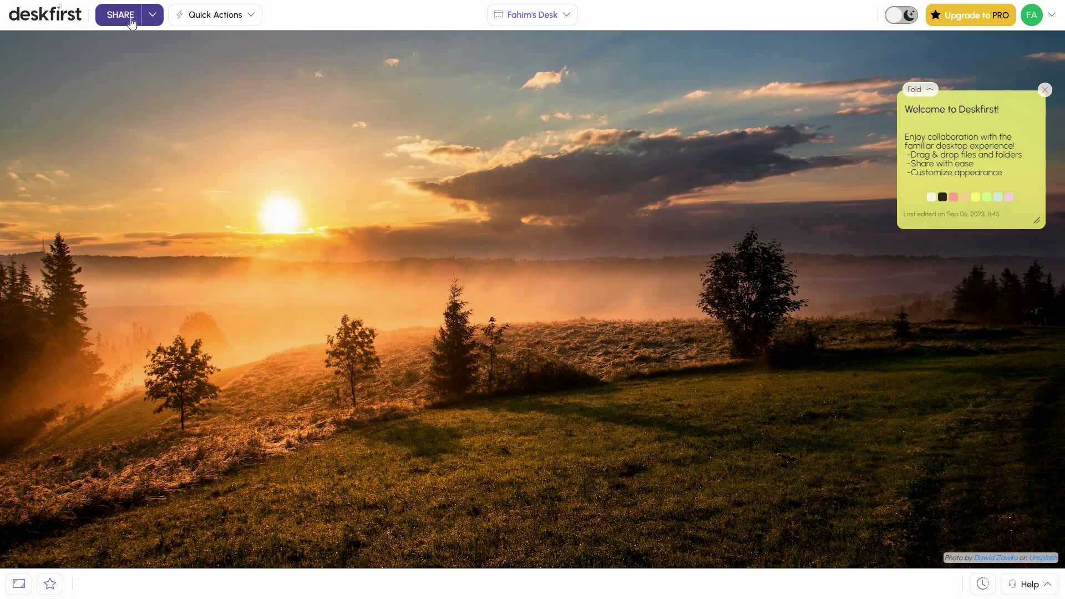
pyautogui.click(132, 22)
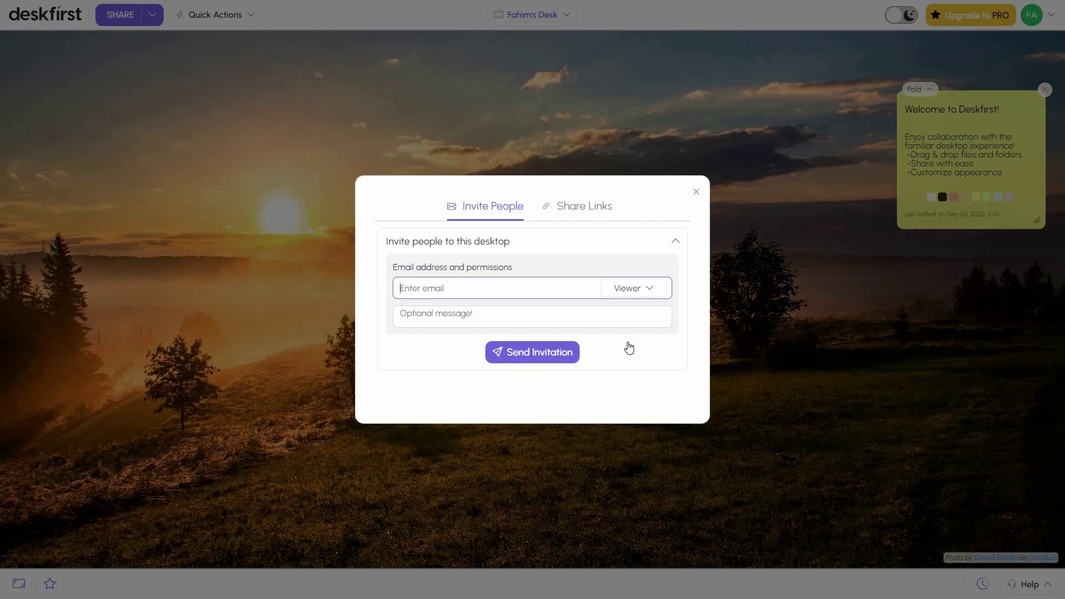
pyautogui.click(699, 196)
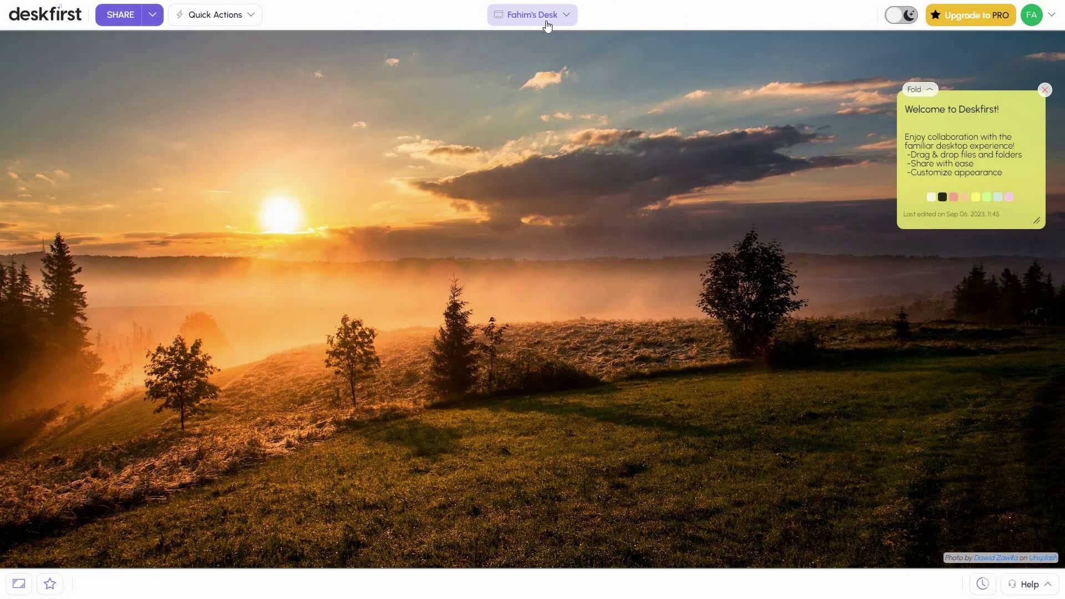
# Check the recent desktops list, then reopen the SHARE dialog on Invite People
pyautogui.click(547, 22)
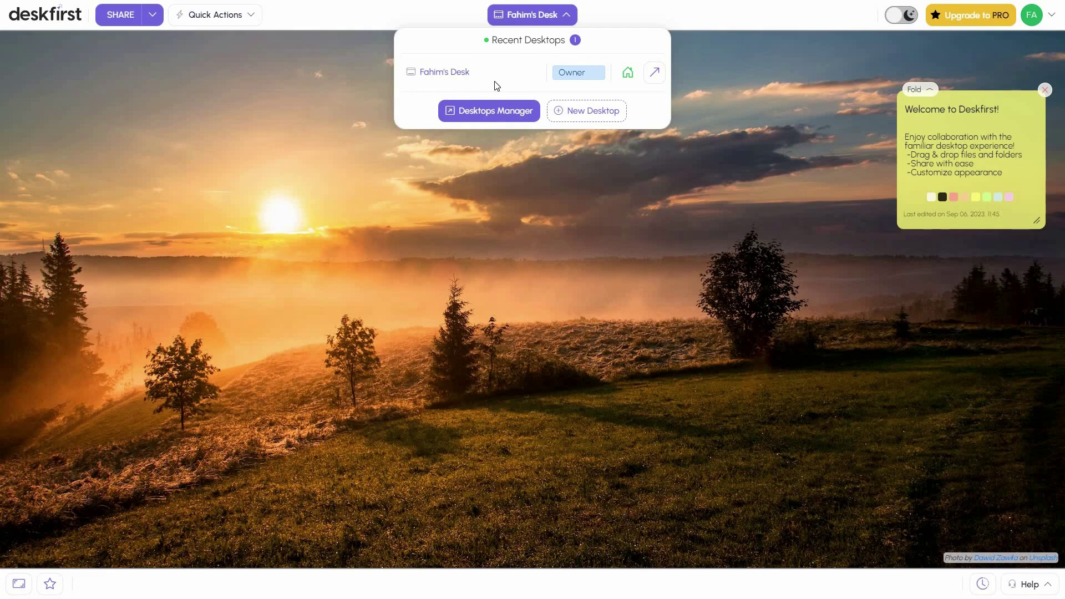
pyautogui.click(182, 115)
pyautogui.click(123, 22)
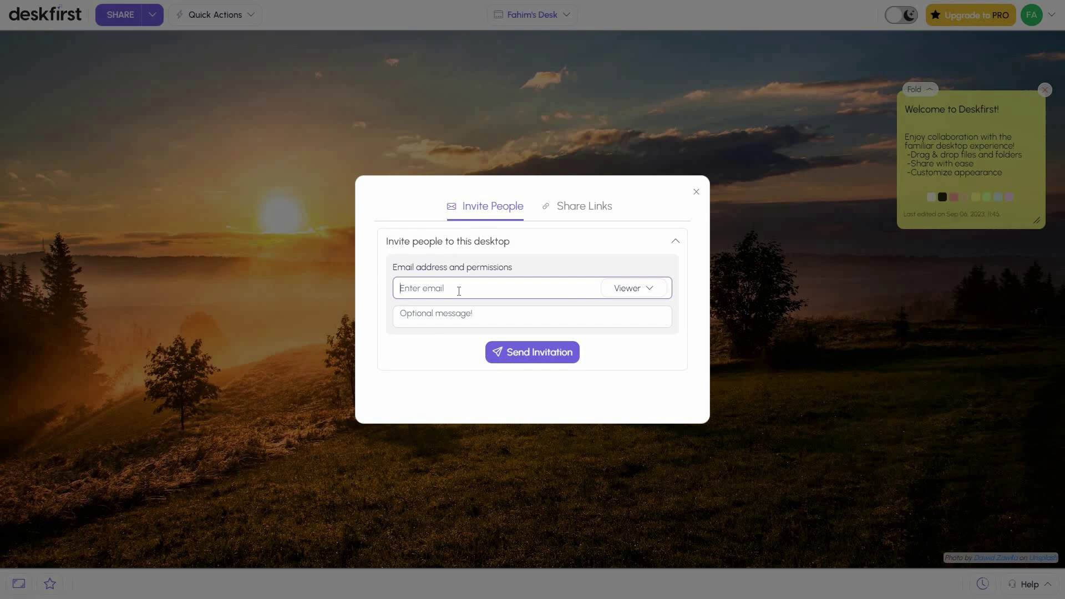
# Review the invitee permission levels, keeping Viewer selected
pyautogui.click(468, 314)
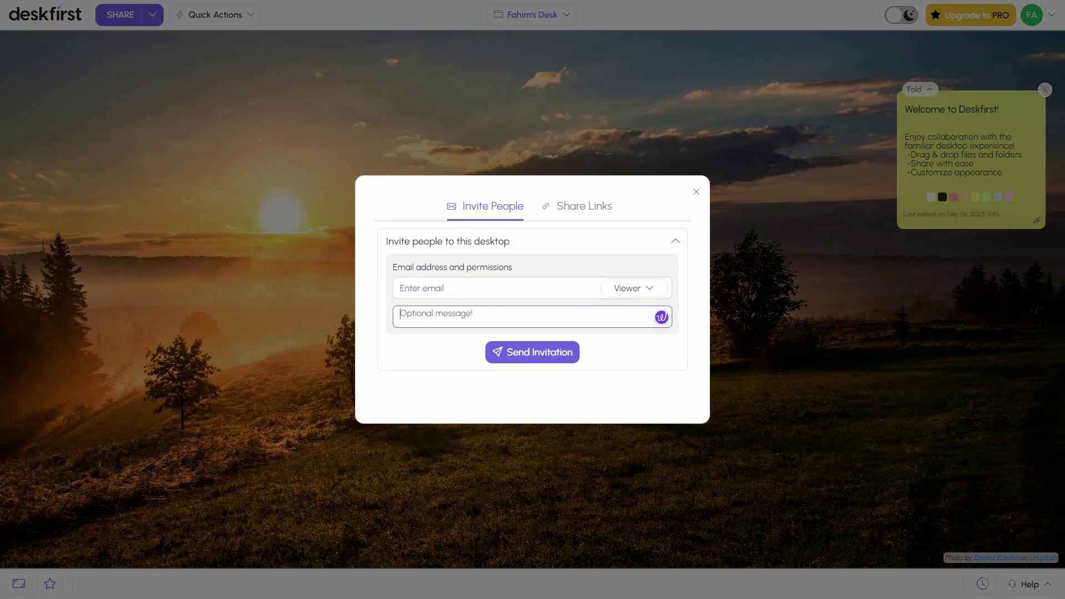
pyautogui.click(649, 292)
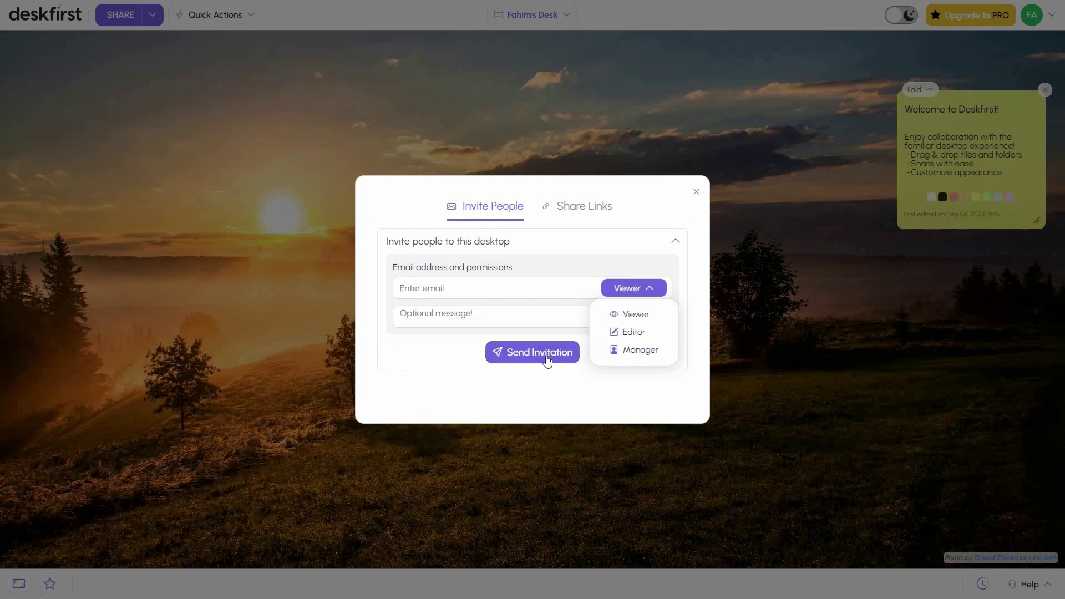
pyautogui.click(548, 361)
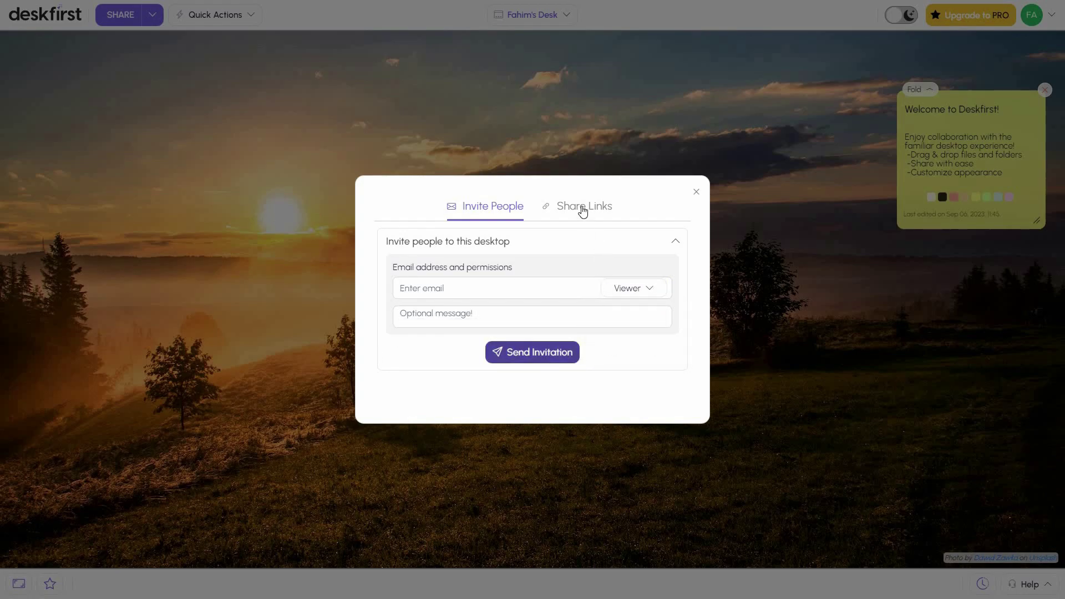
# Explore Share Links with 7 Days expiration and the Password toggle, then close the dialog
pyautogui.click(582, 207)
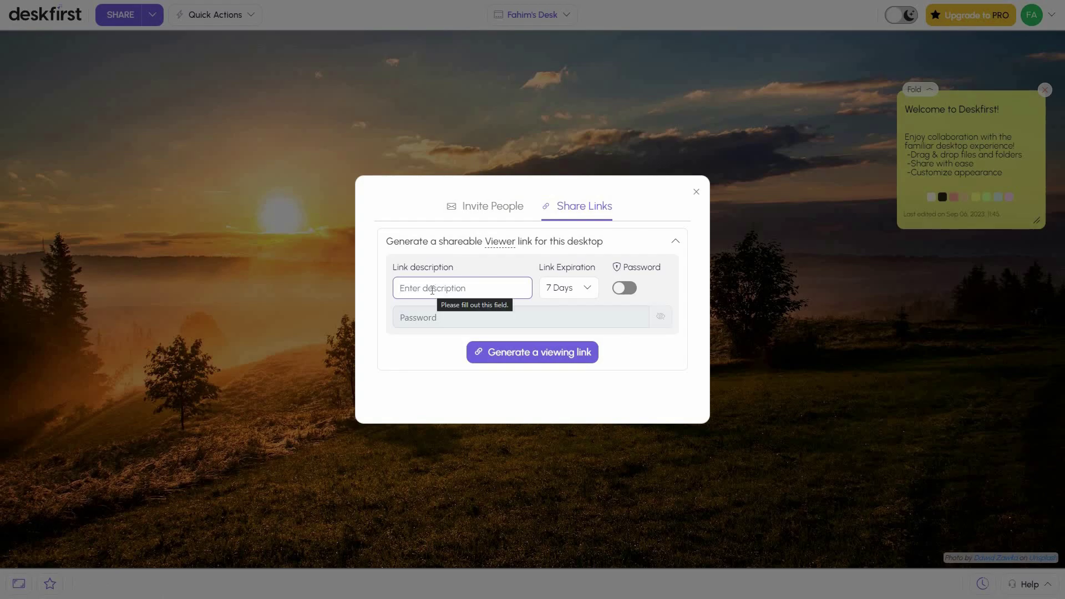
pyautogui.click(585, 290)
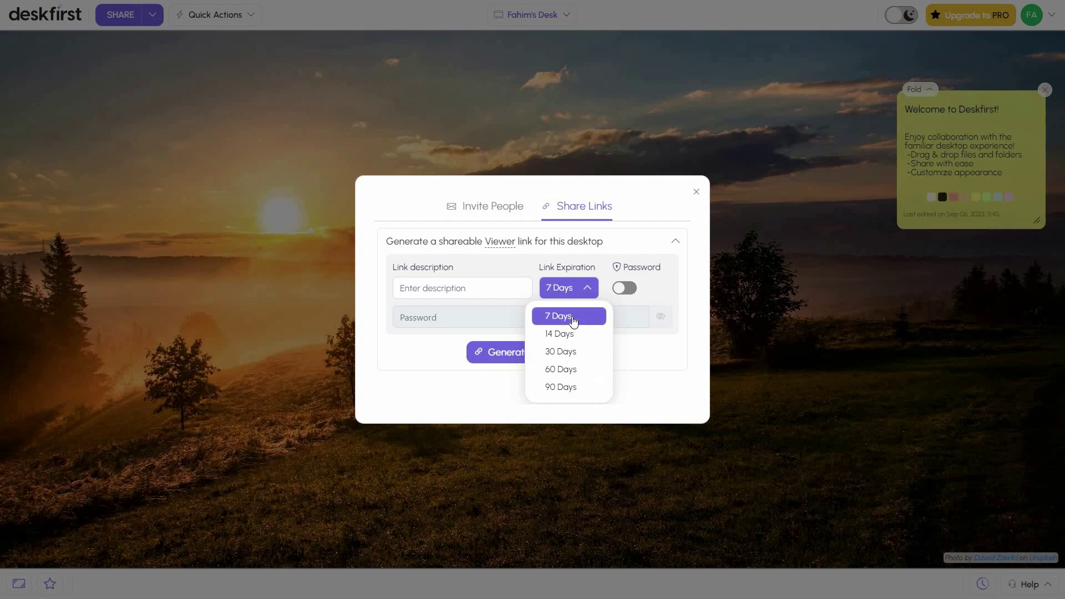
pyautogui.click(632, 289)
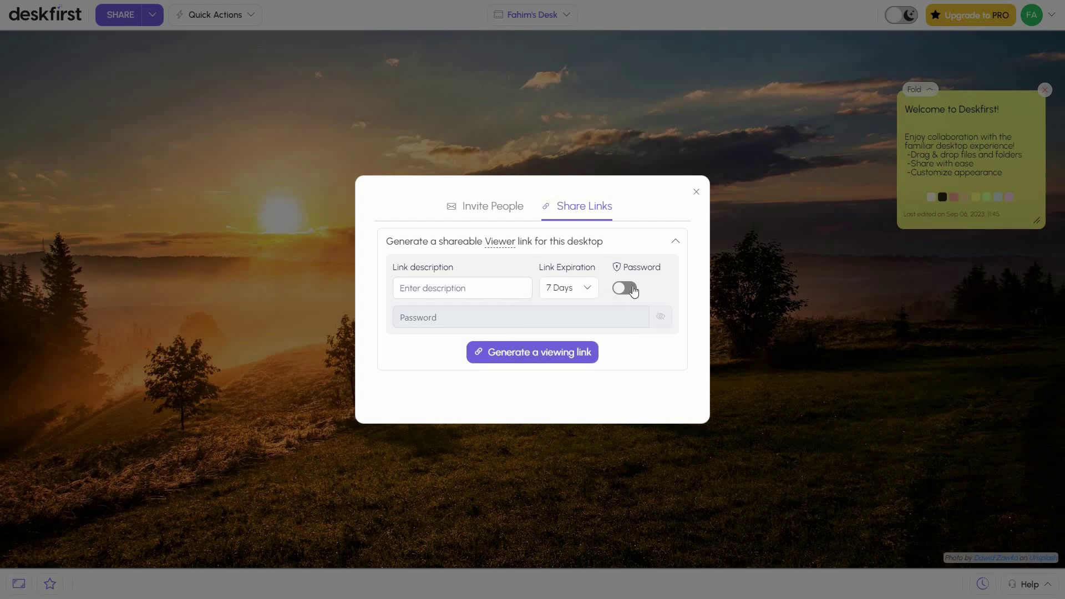
pyautogui.click(634, 290)
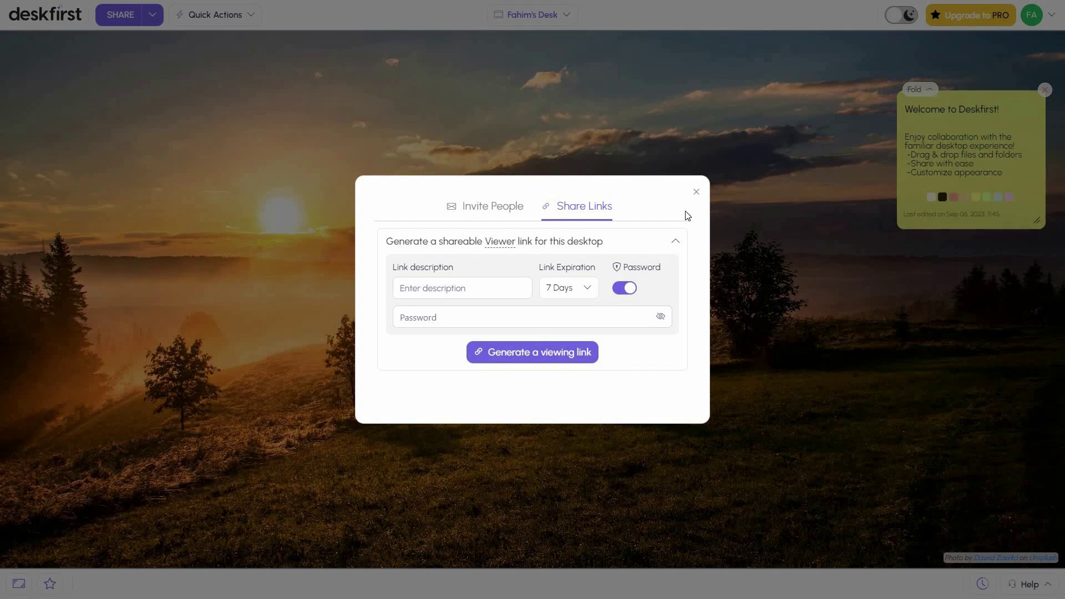
pyautogui.click(342, 225)
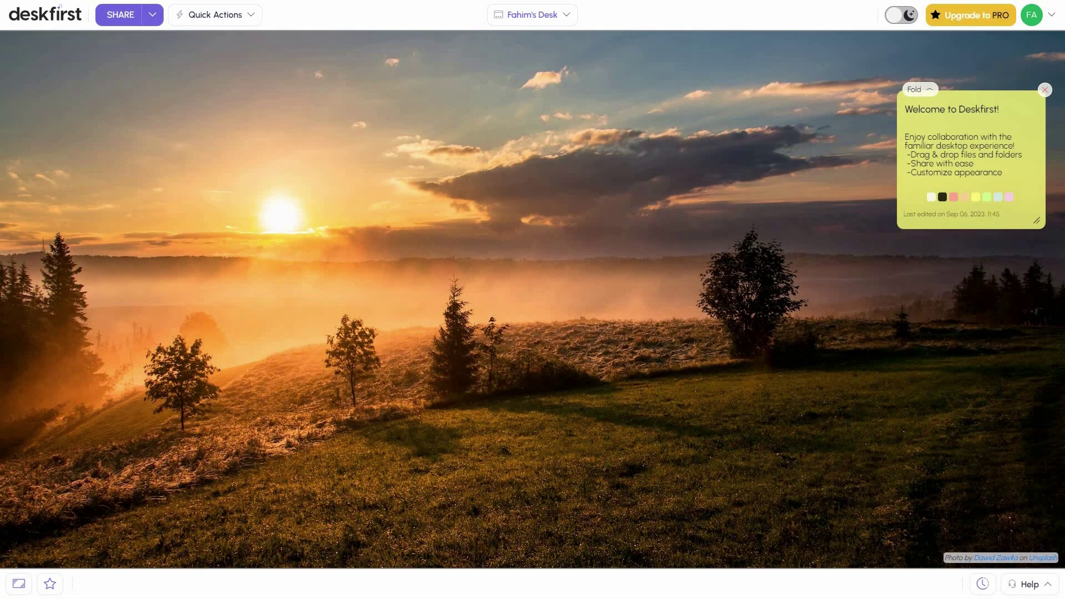
pyautogui.click(1051, 17)
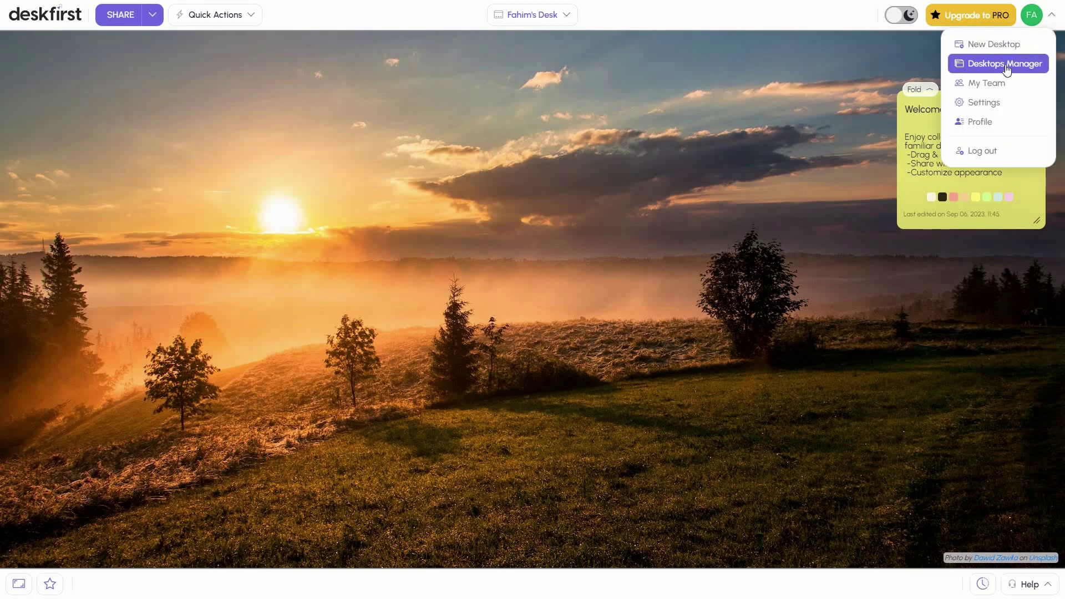
pyautogui.click(1005, 65)
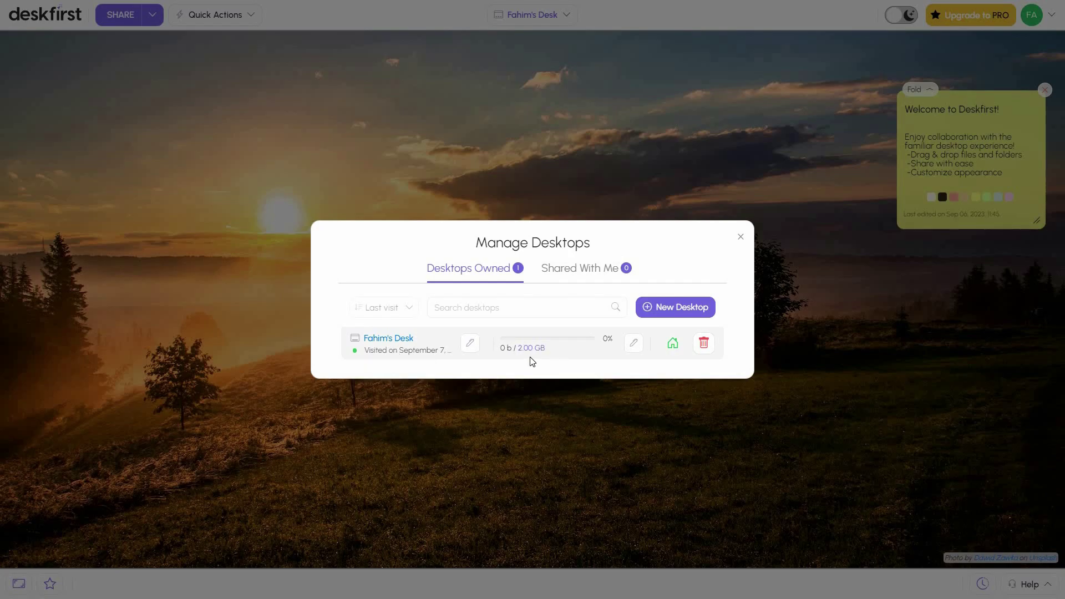
pyautogui.click(577, 276)
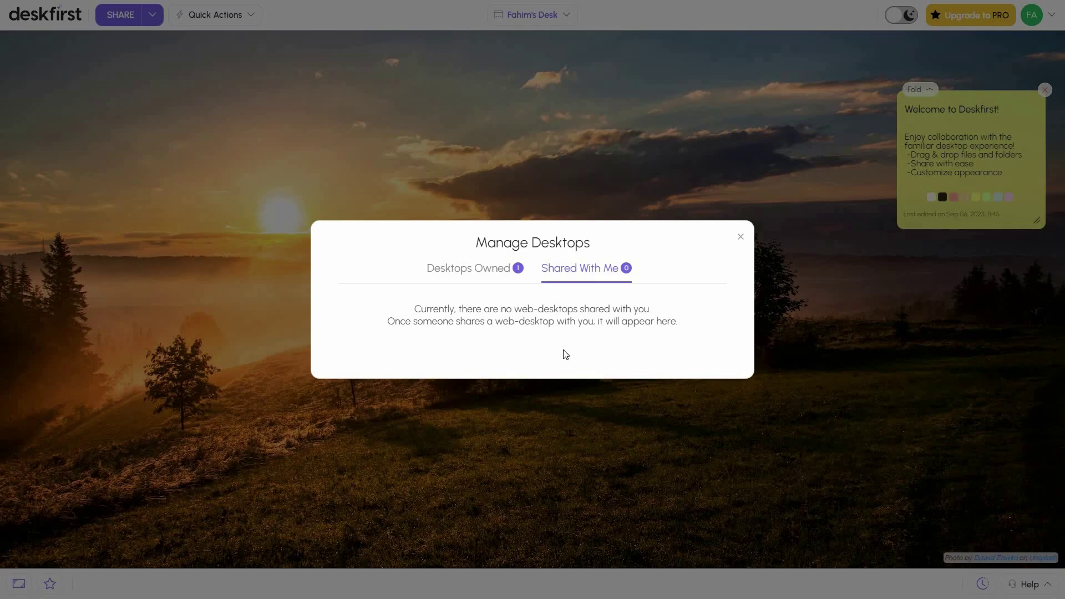
pyautogui.click(742, 238)
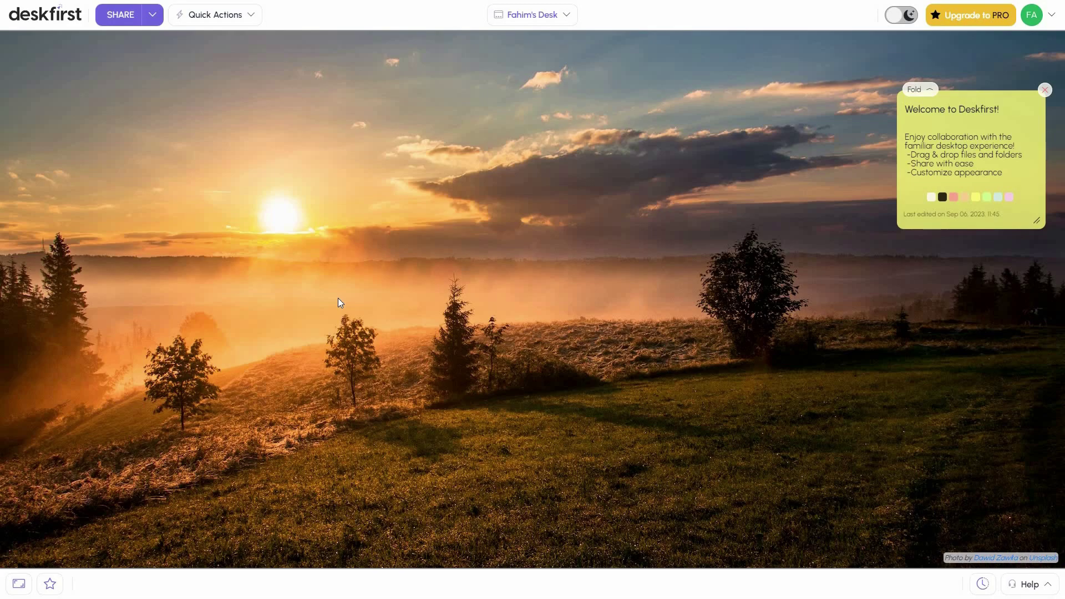
# Upload three spreadsheets, including Video Ideas.xlsx, and four images through Quick Actions > Upload Files
pyautogui.rightClick(338, 299)
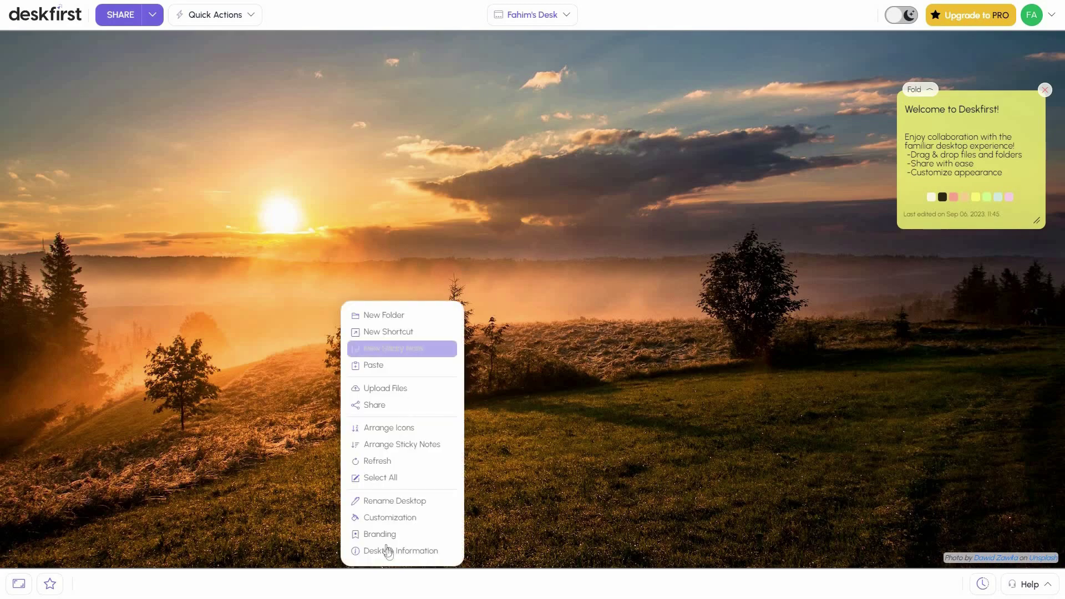
pyautogui.click(208, 22)
pyautogui.click(208, 21)
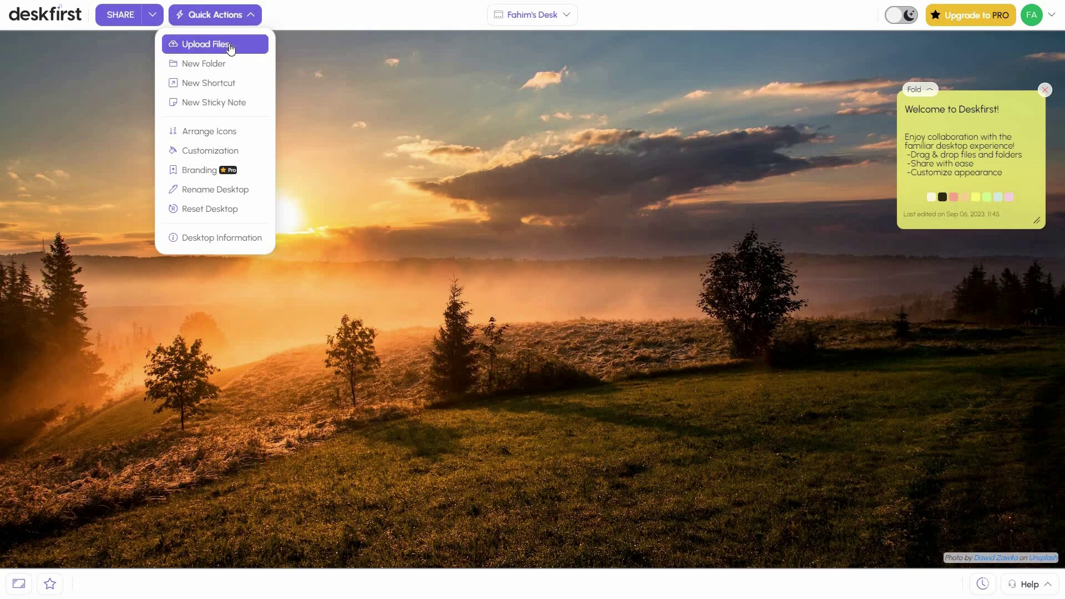
pyautogui.click(230, 49)
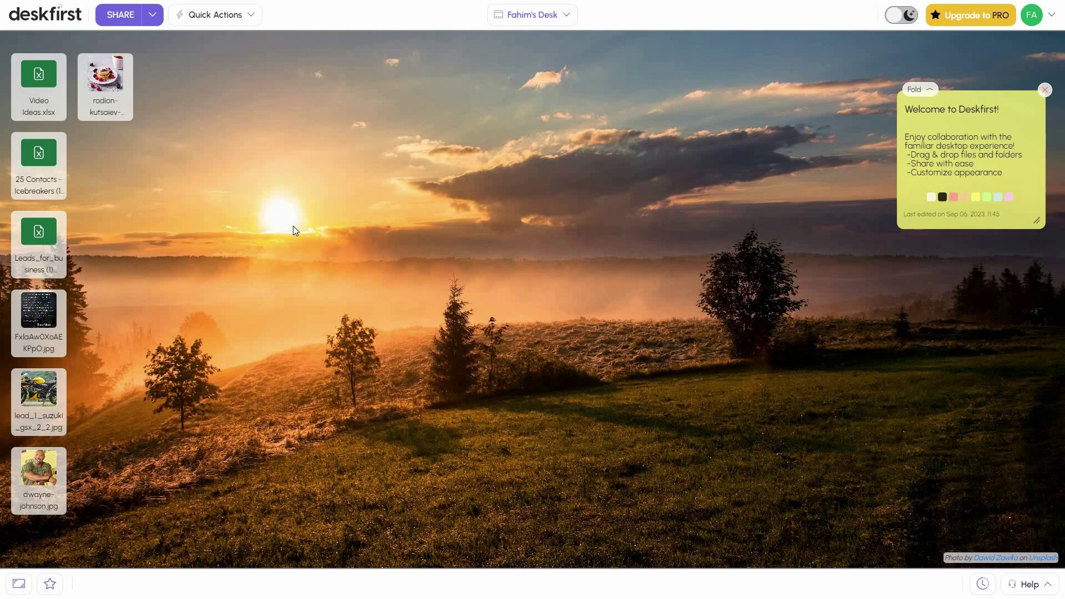
# Create folders Test1 and Test2 from Quick Actions and place them side by side mid-desktop
pyautogui.click(224, 22)
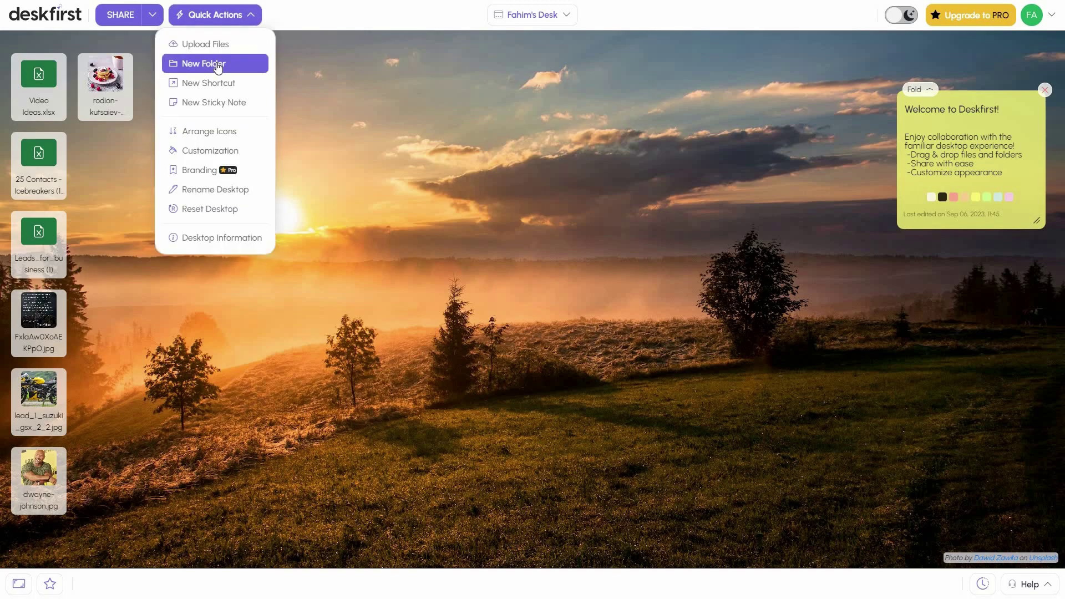
pyautogui.click(217, 64)
pyautogui.write('Test1')
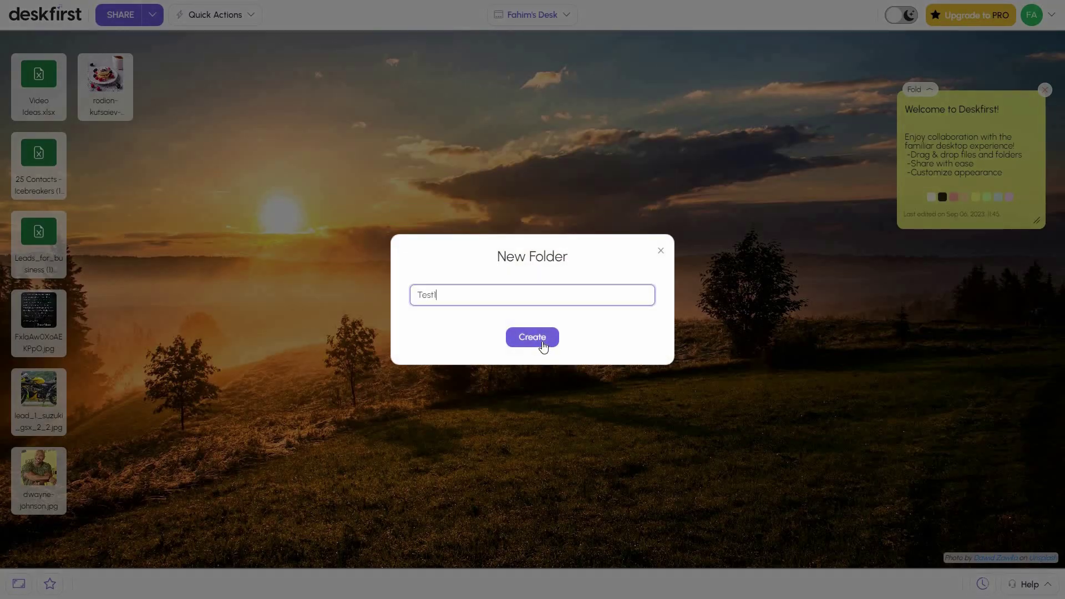
pyautogui.click(547, 348)
pyautogui.click(231, 15)
pyautogui.click(222, 66)
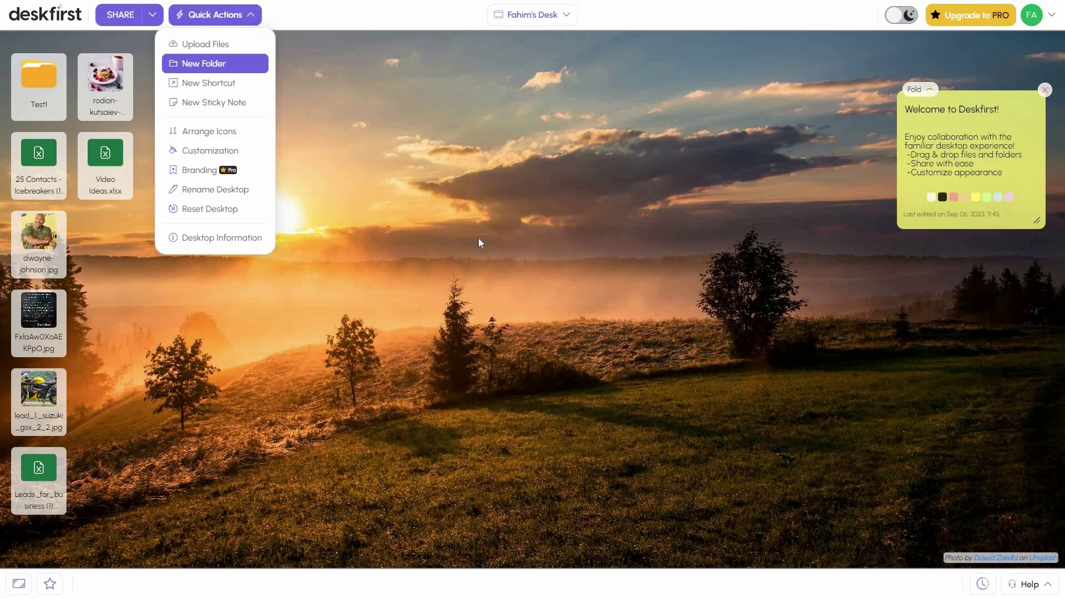
pyautogui.write('2')
pyautogui.click(541, 342)
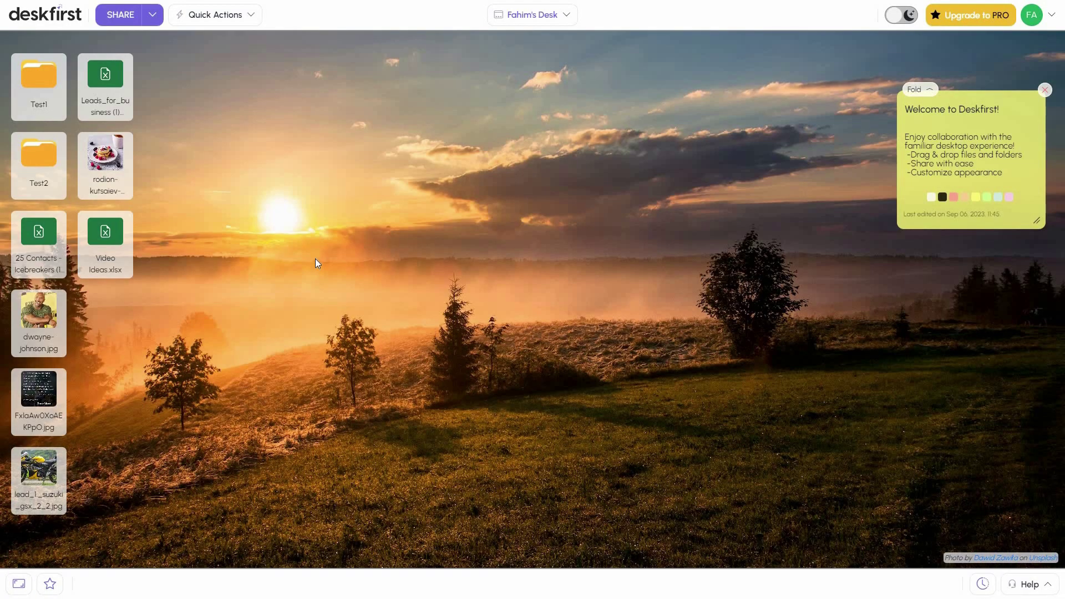
pyautogui.moveTo(64, 102); pyautogui.dragTo(326, 155)
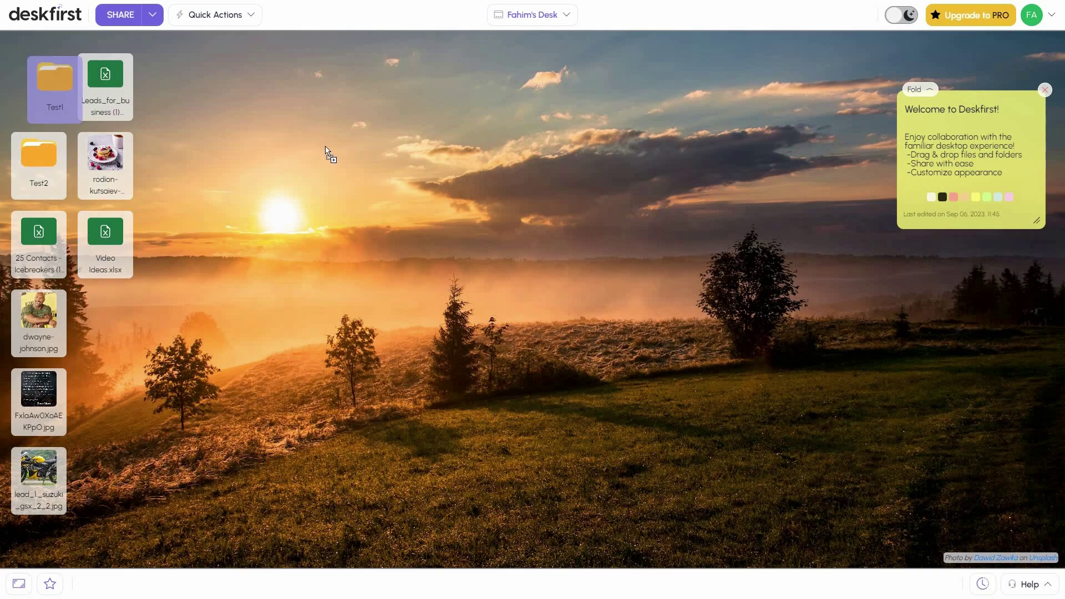
pyautogui.moveTo(195, 110); pyautogui.dragTo(625, 152)
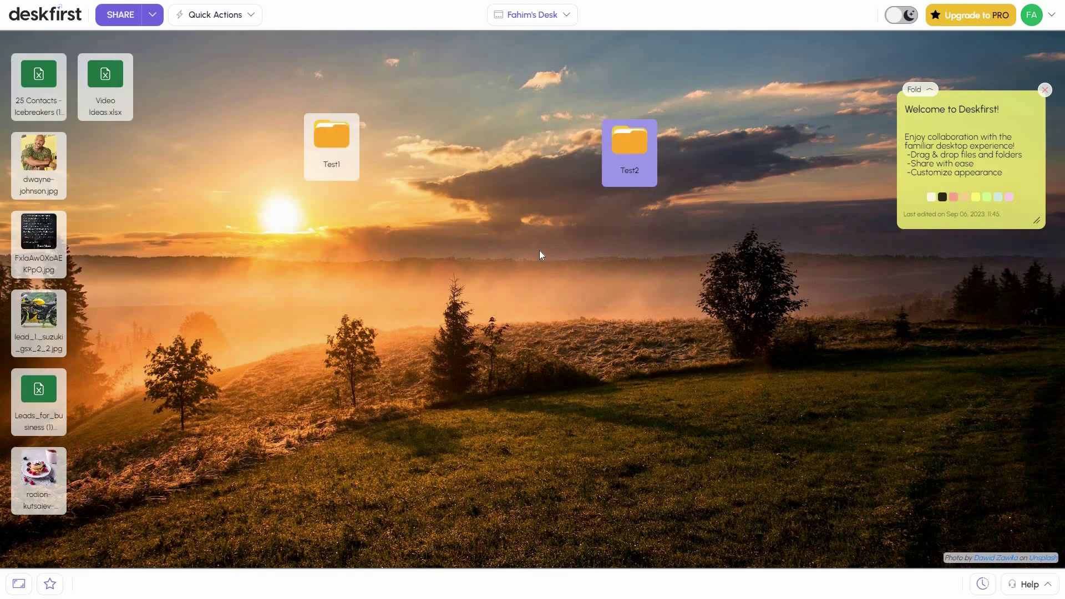
# Open the empty Test1 and Test2 folders and arrange their windows side by side
pyautogui.doubleClick(331, 143)
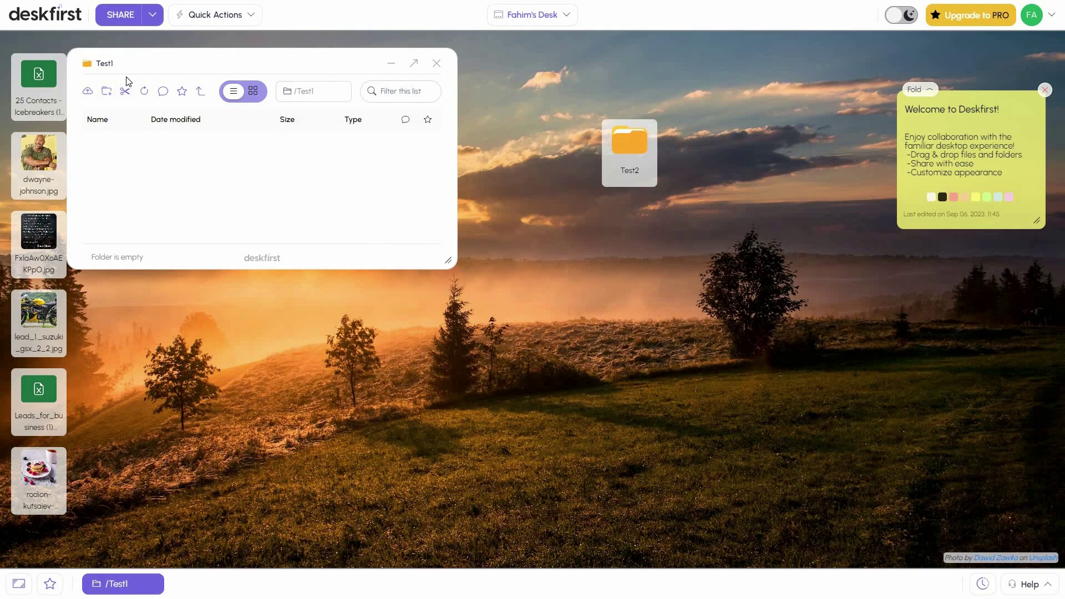
pyautogui.click(640, 145)
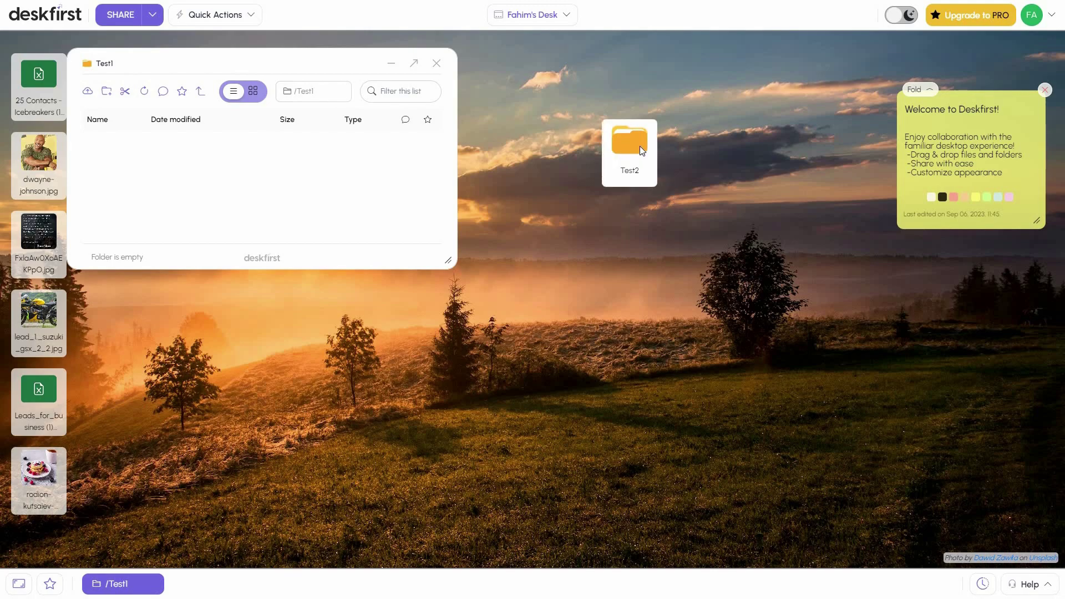
pyautogui.doubleClick(640, 145)
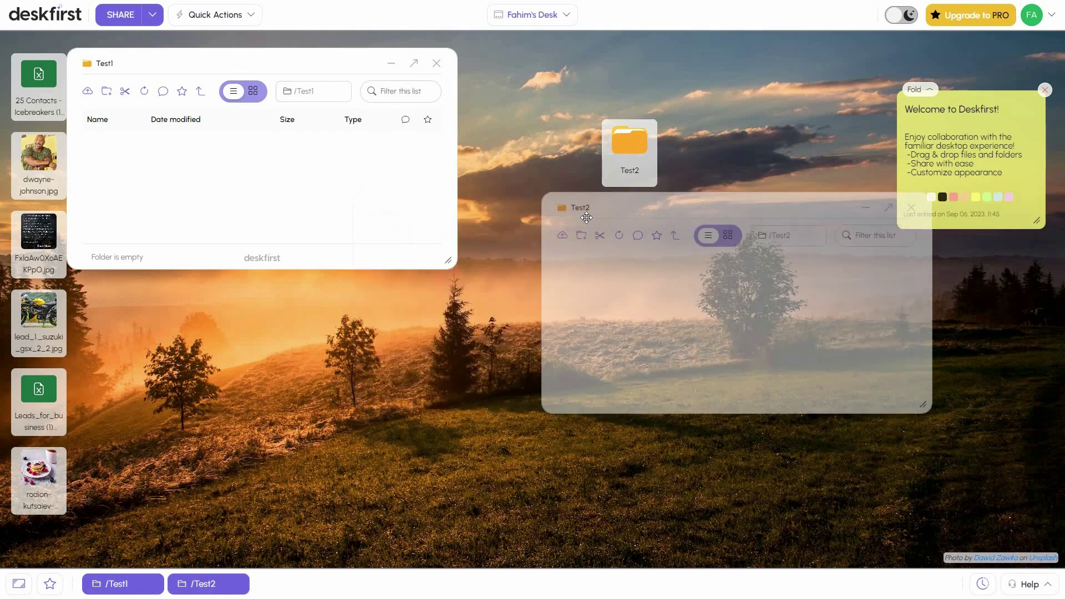
pyautogui.moveTo(211, 63); pyautogui.dragTo(253, 204)
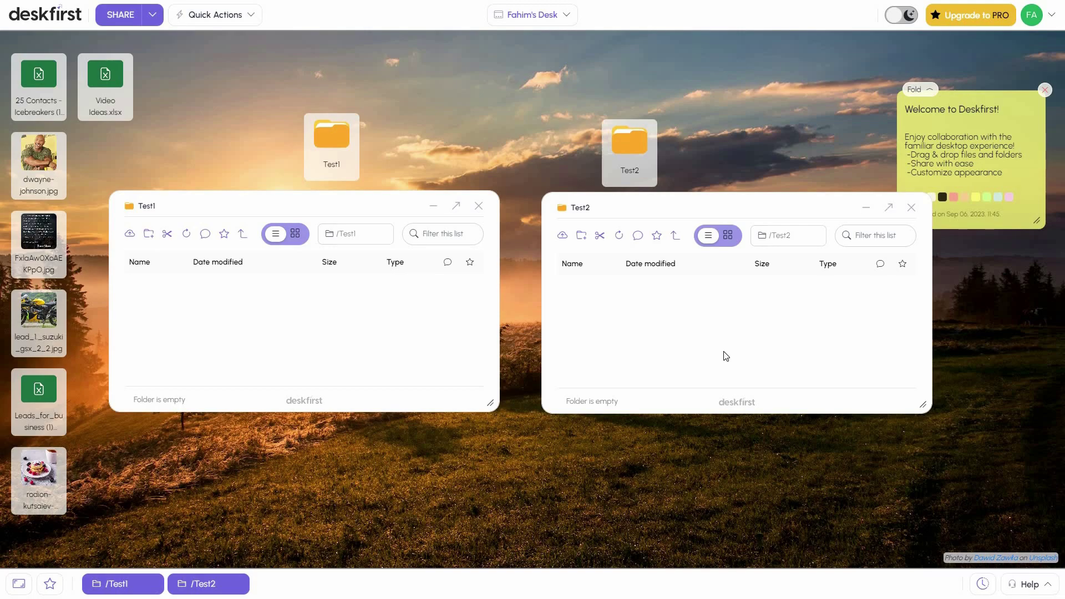
# Move lead_1_suzuki_gsx_2_2.jpg from the desktop into Test1, then on into Test2
pyautogui.moveTo(41, 320); pyautogui.dragTo(151, 308)
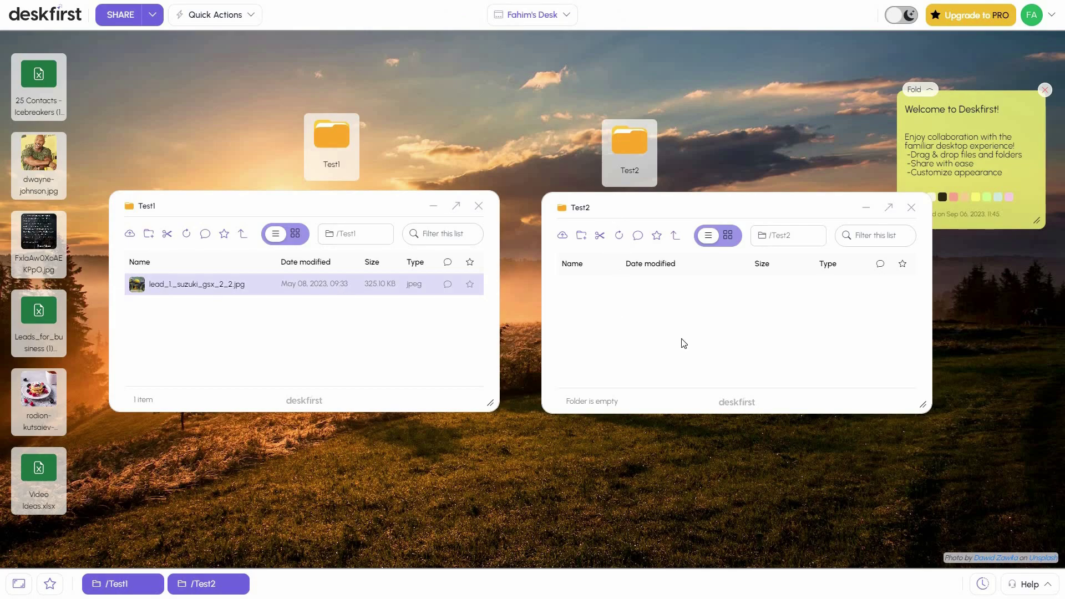
pyautogui.click(697, 327)
pyautogui.moveTo(167, 287); pyautogui.dragTo(644, 311)
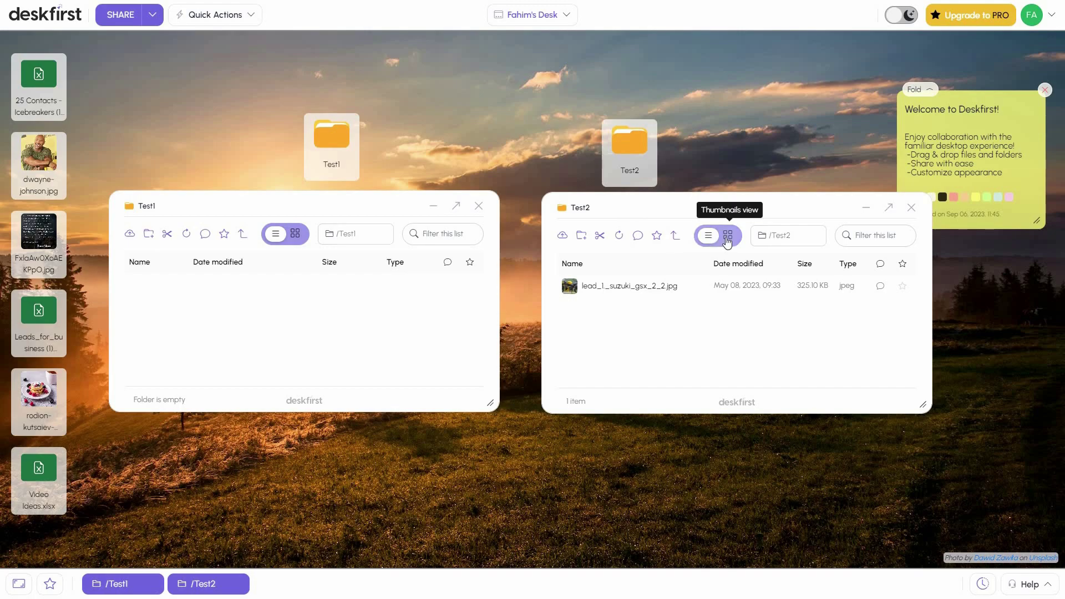
pyautogui.click(883, 239)
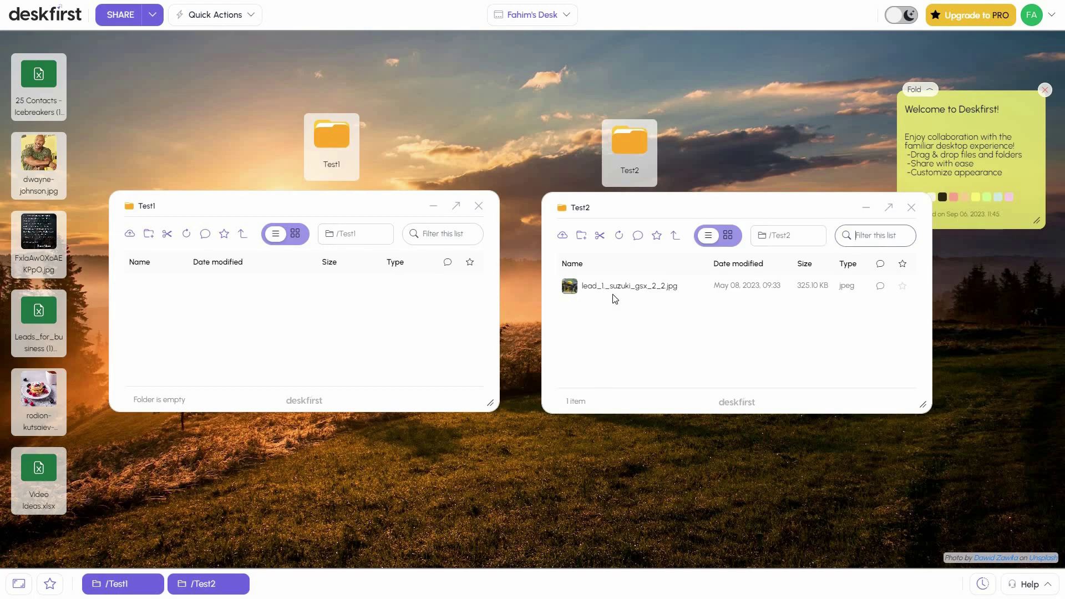
# Review the suzuki photo's Properties (325.10 KB, /Test2), then reopen its file actions menu
pyautogui.rightClick(598, 288)
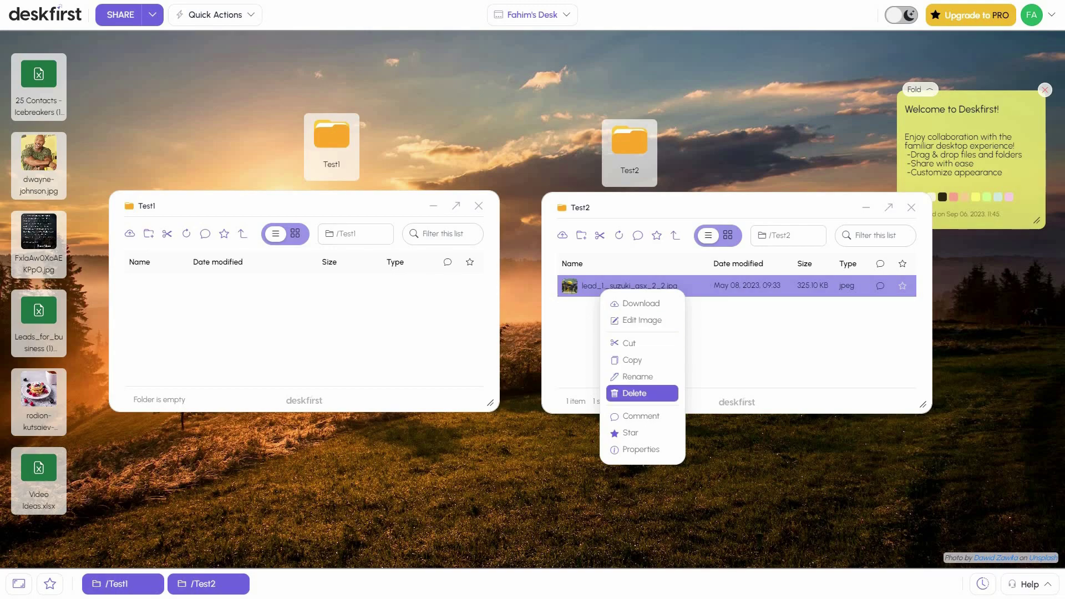
pyautogui.click(645, 447)
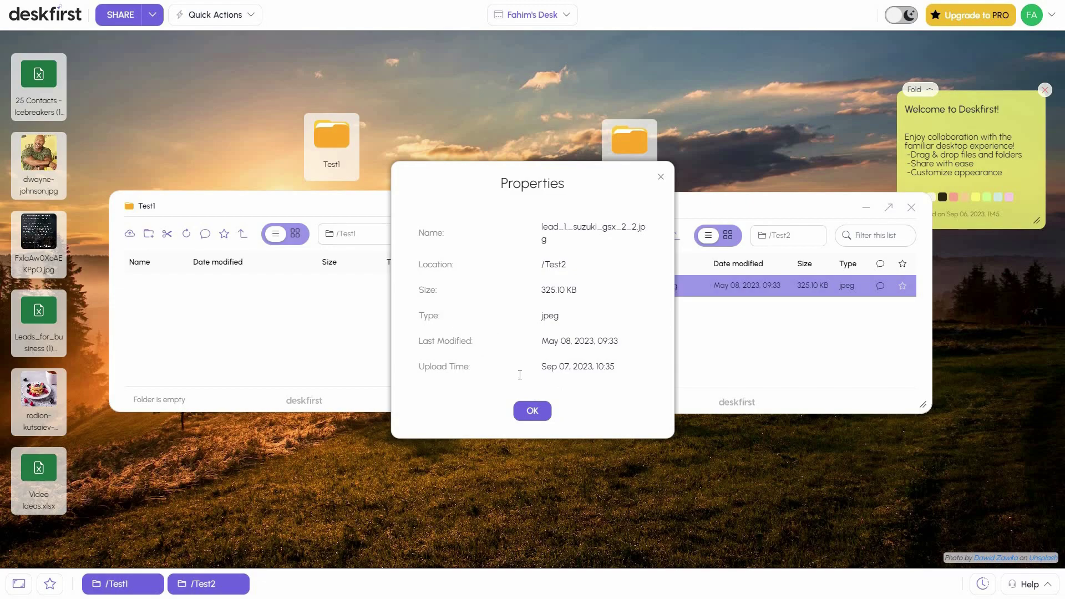
pyautogui.click(532, 410)
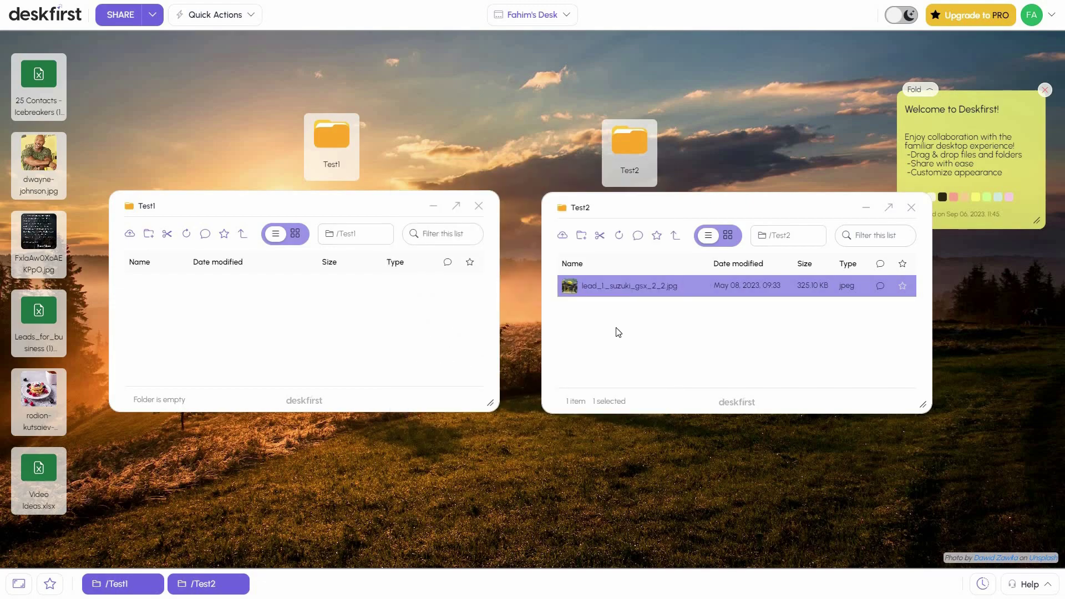
pyautogui.rightClick(571, 290)
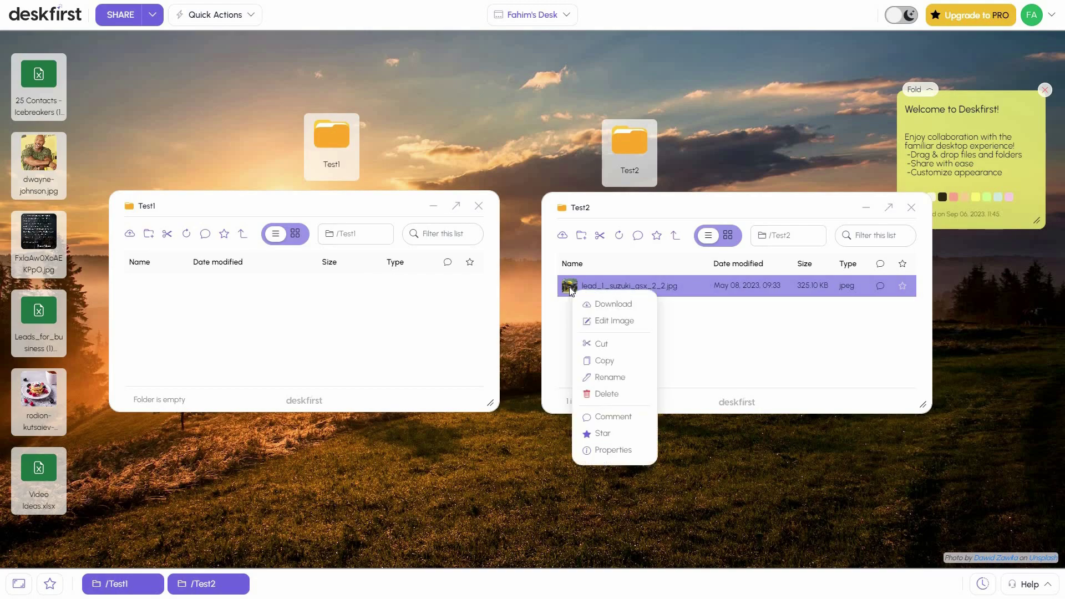
# Open the suzuki photo in Edit Image, minimize Test2, and browse Finetune, Filters, Watermark, Draw, Resize
pyautogui.click(611, 327)
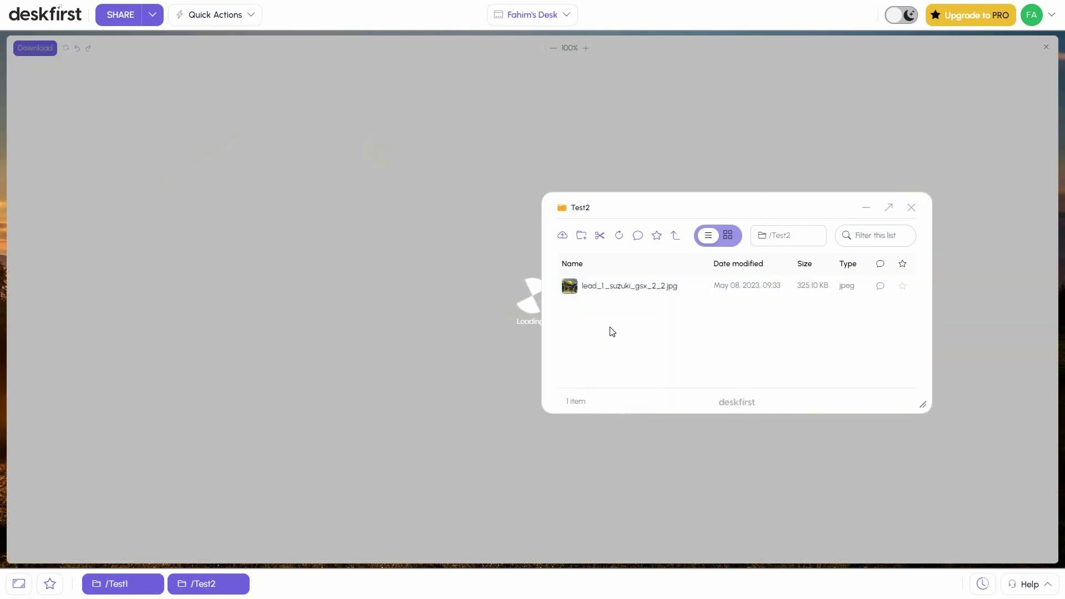
pyautogui.click(869, 213)
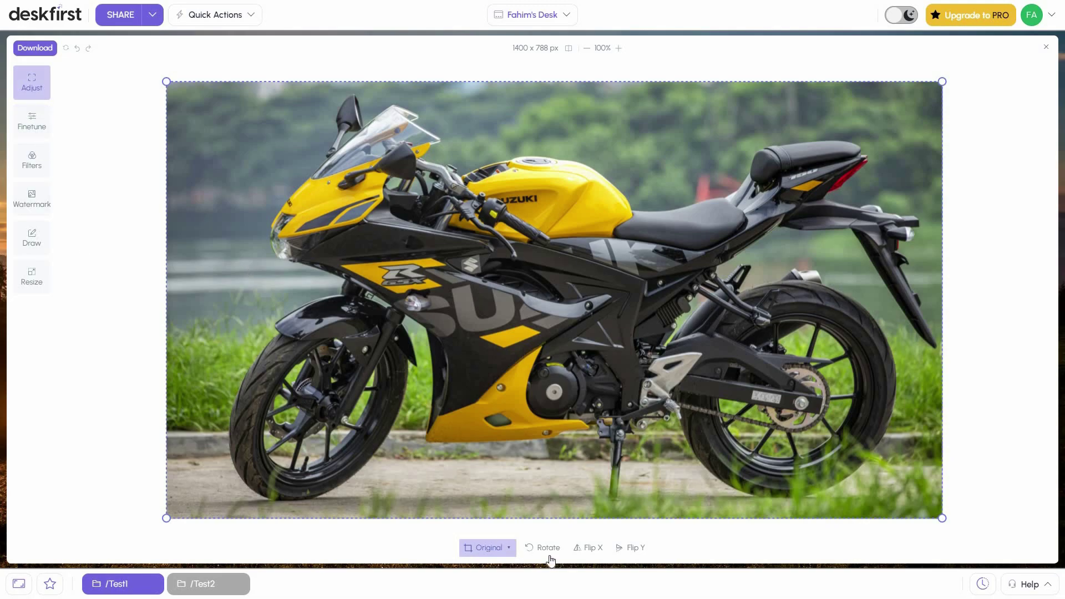
pyautogui.click(24, 134)
pyautogui.click(34, 166)
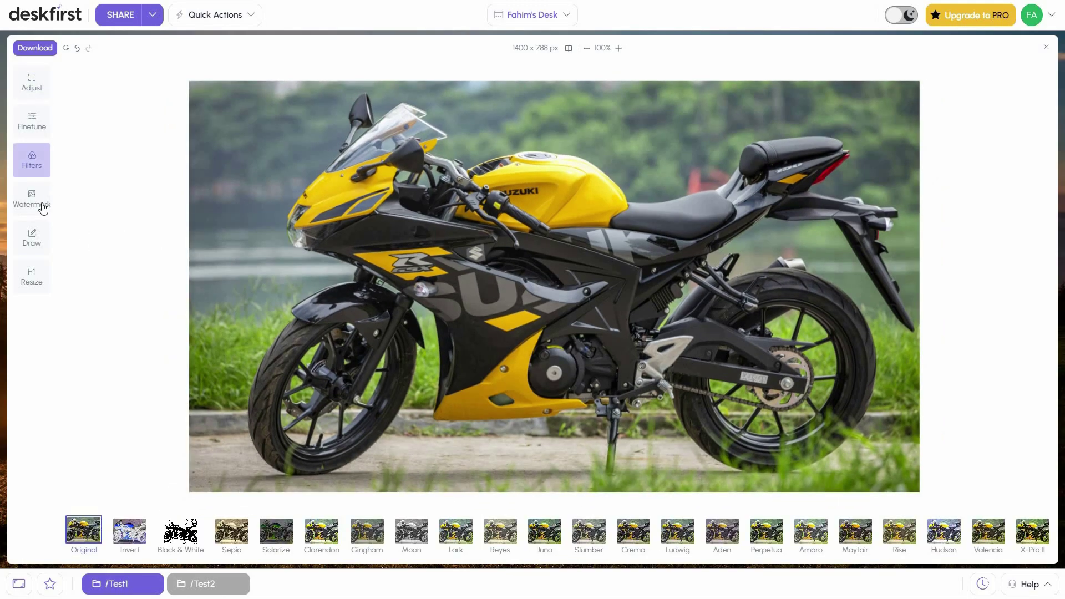
pyautogui.click(41, 208)
pyautogui.click(38, 237)
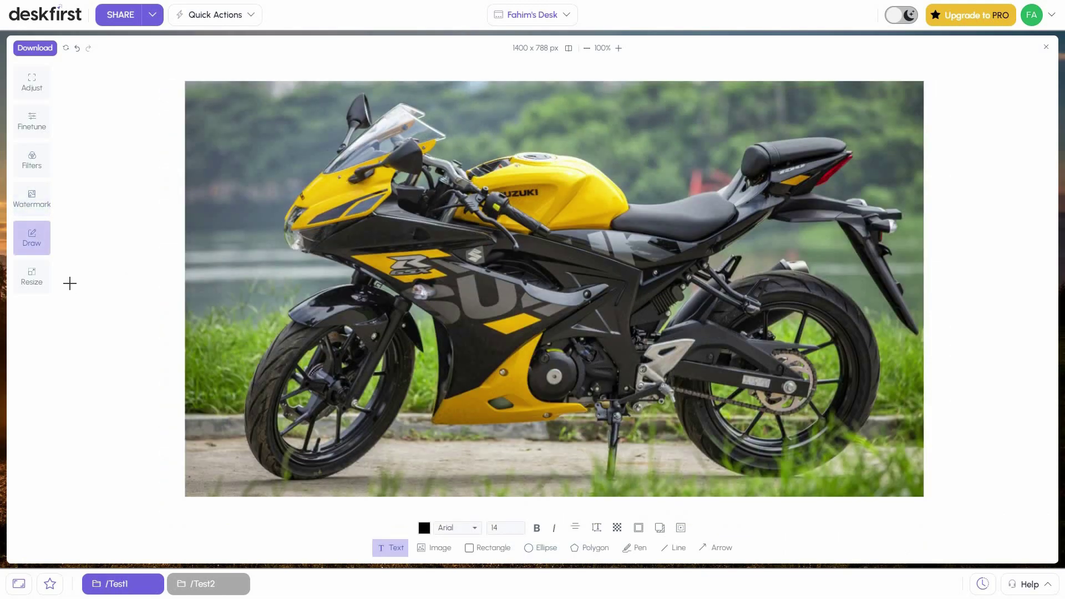
pyautogui.click(35, 286)
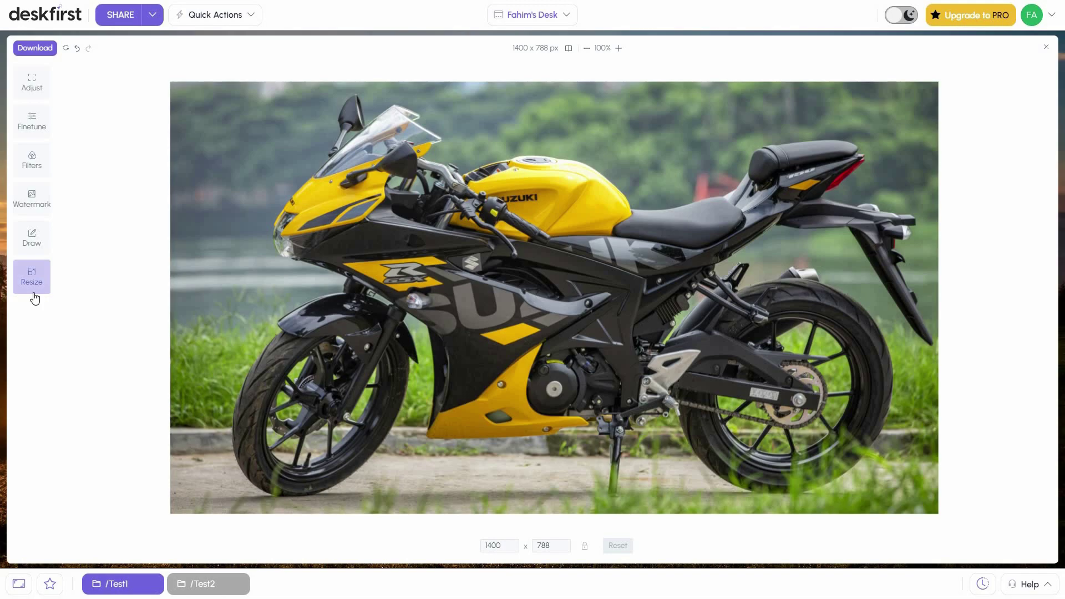
# Close the image editor, then close both the Test1 and Test2 folder windows
pyautogui.click(227, 587)
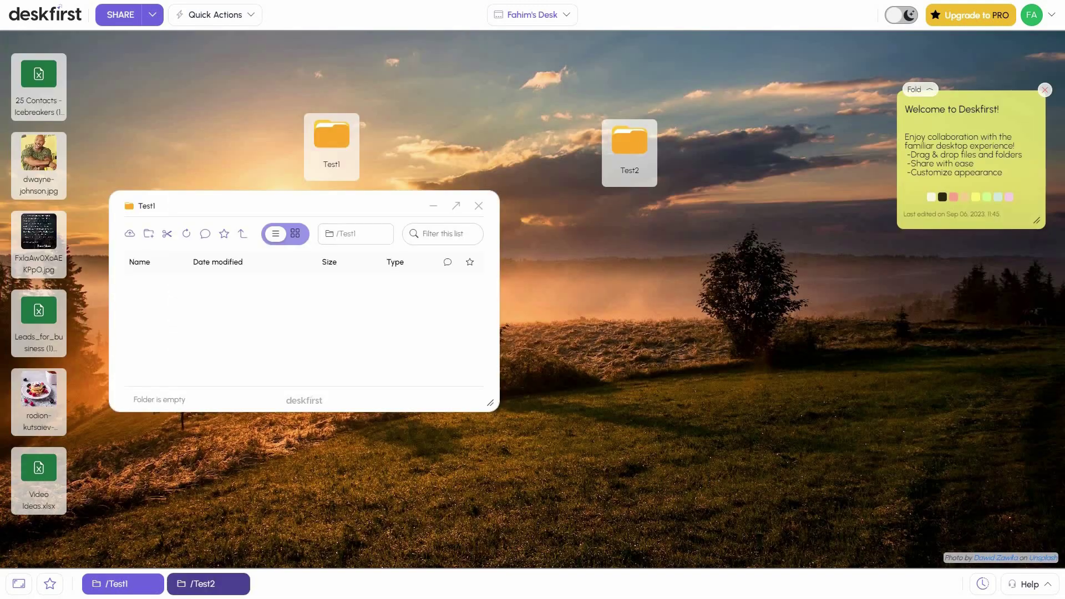
pyautogui.click(228, 587)
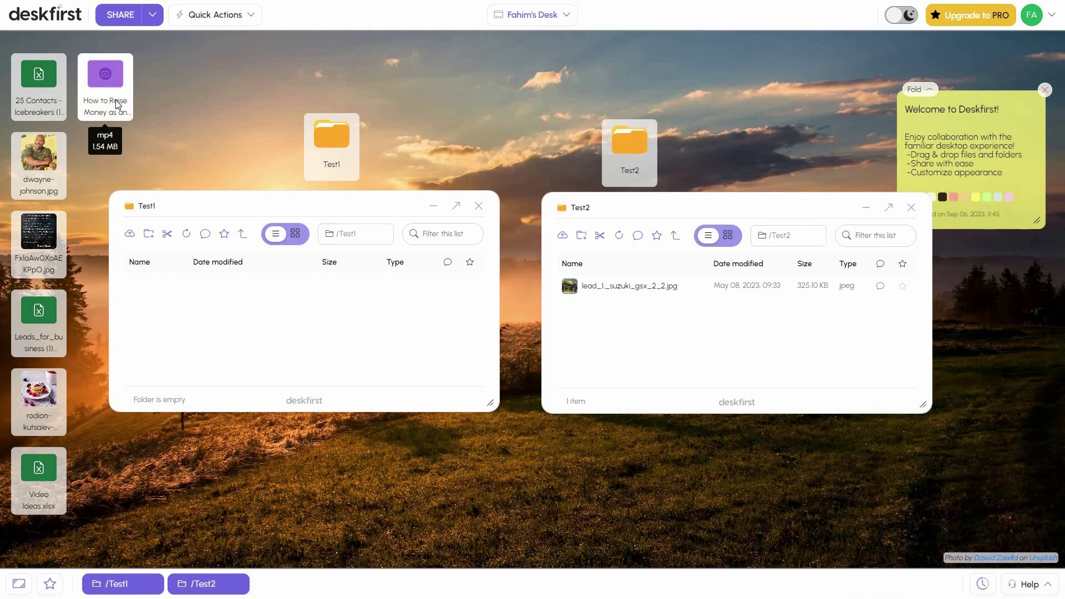
pyautogui.click(478, 206)
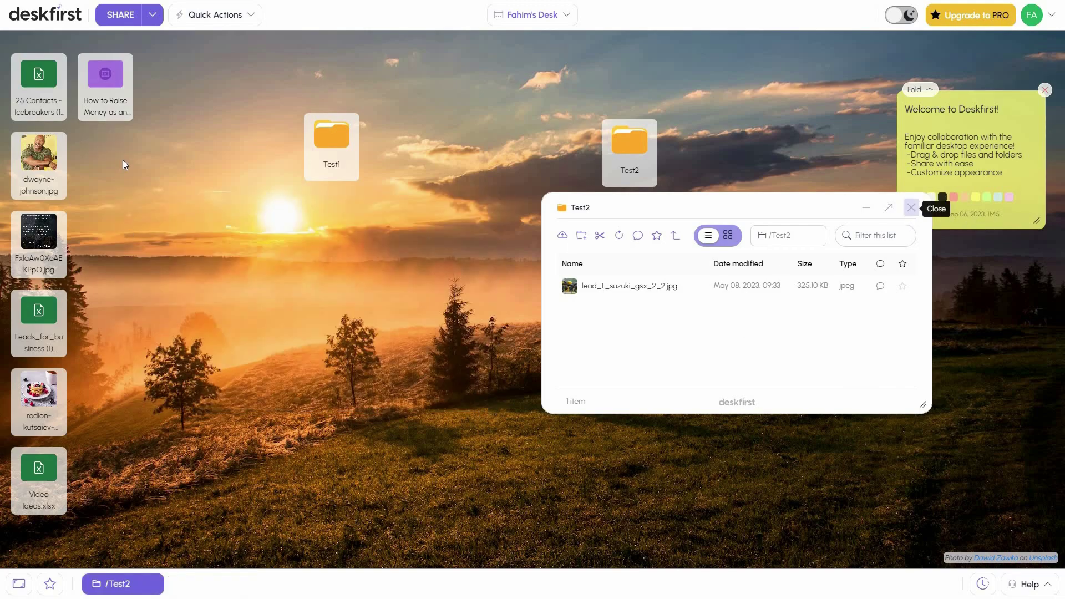
pyautogui.click(911, 208)
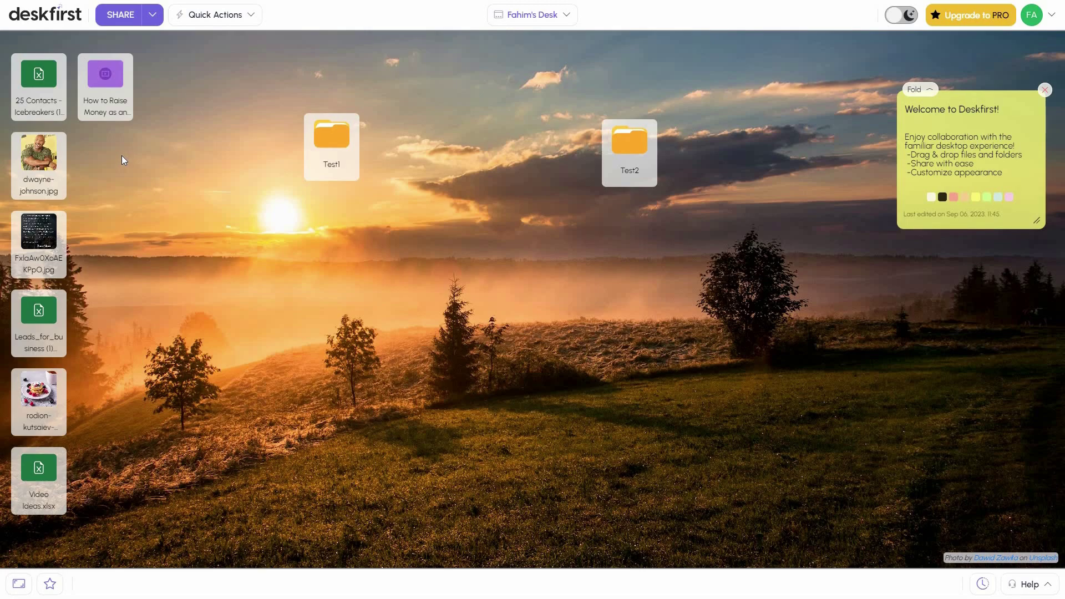
pyautogui.click(107, 82)
pyautogui.doubleClick(106, 83)
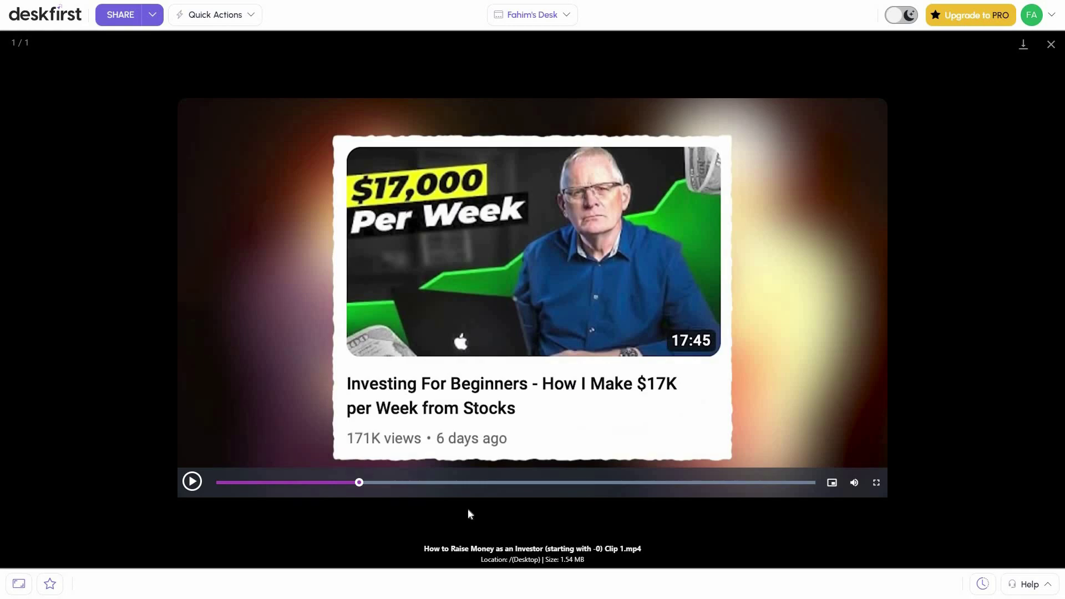
pyautogui.click(192, 481)
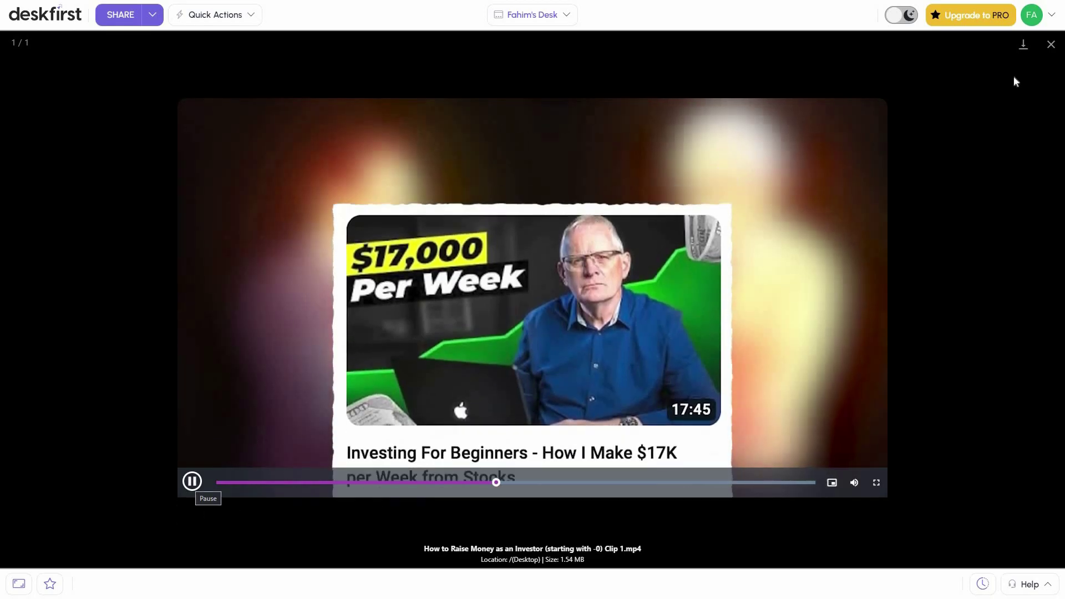
pyautogui.click(1052, 46)
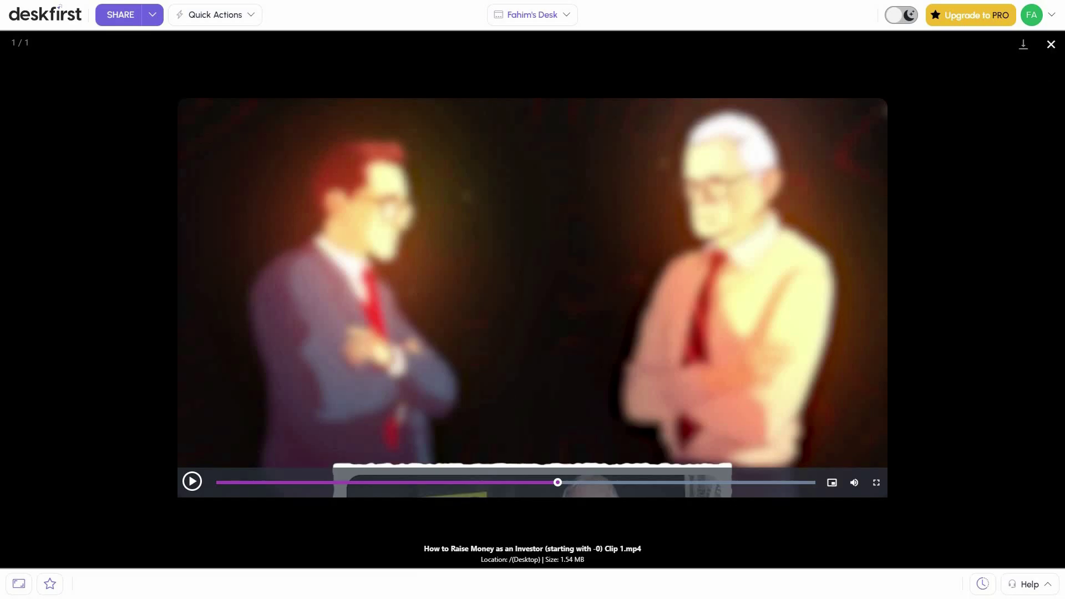
pyautogui.click(1052, 45)
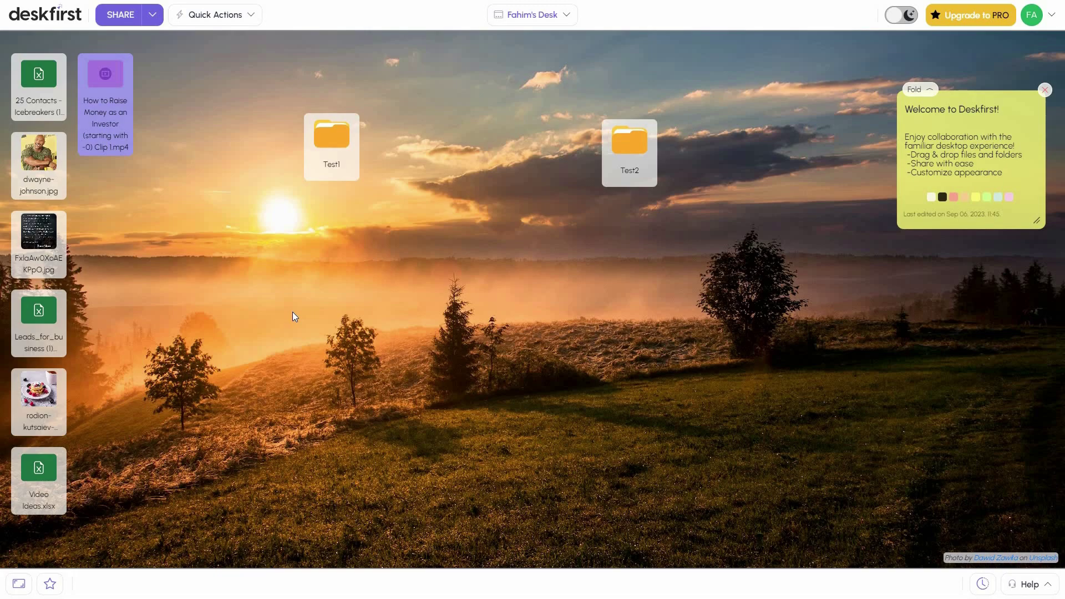
# Create a desktop shortcut titled 'harvel' linking to the pasted Google Doc URL
pyautogui.click(229, 21)
pyautogui.click(215, 83)
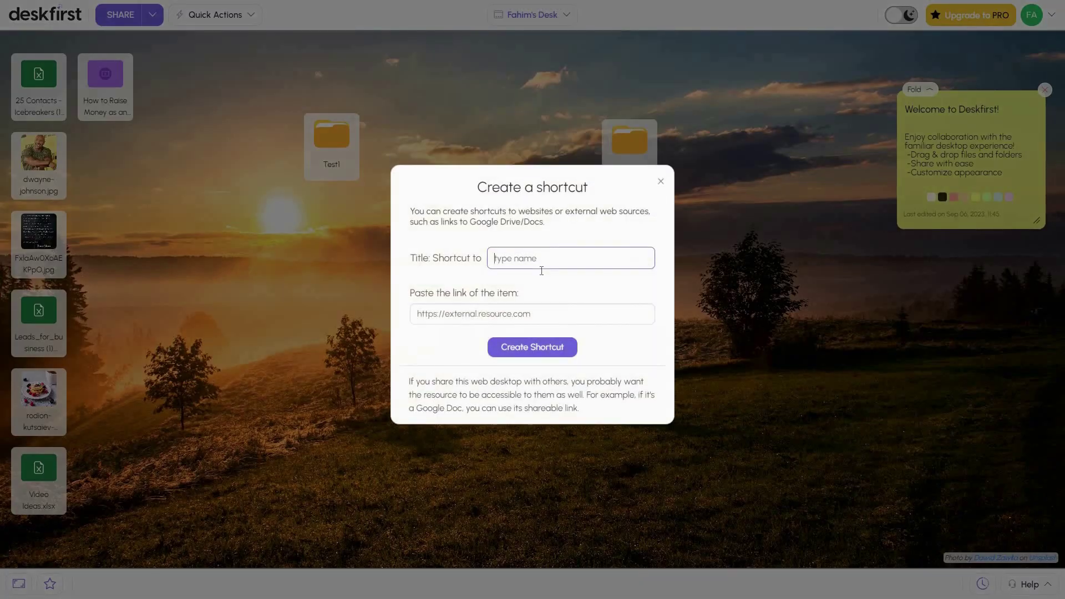
pyautogui.click(485, 324)
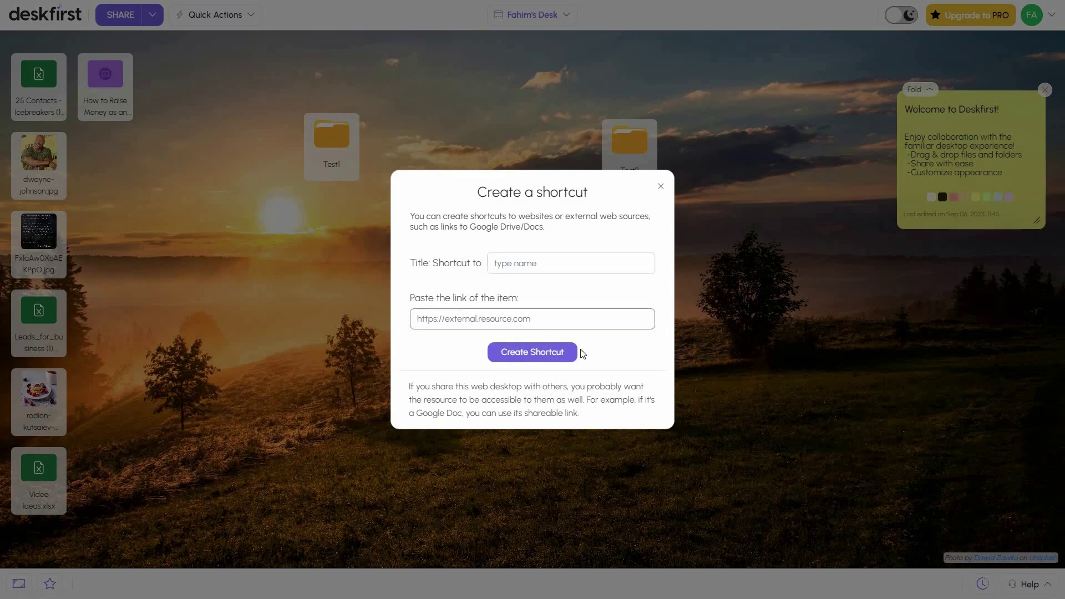
pyautogui.click(642, 365)
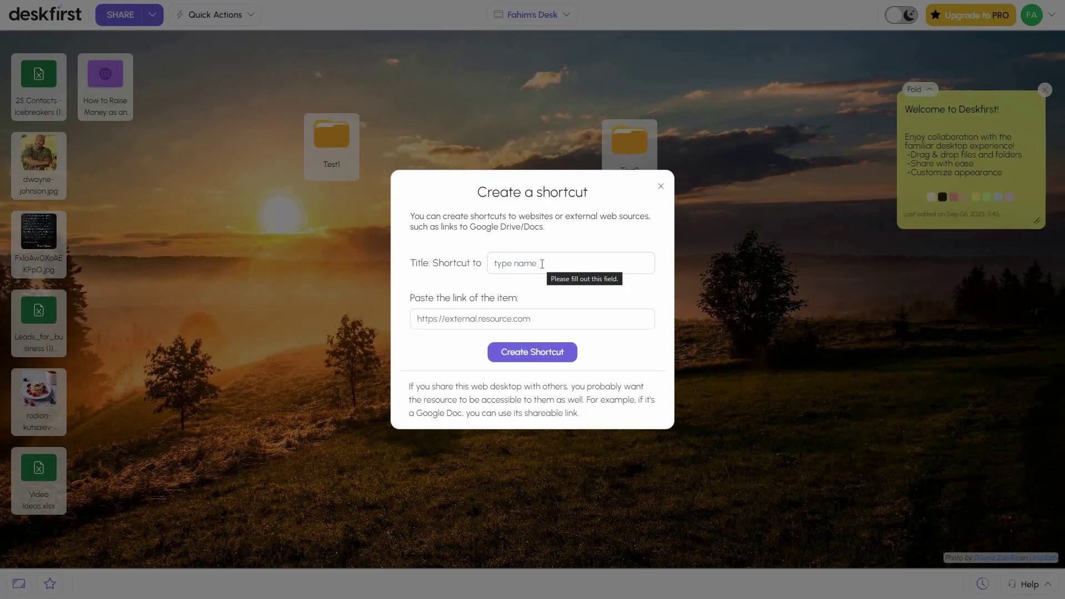
pyautogui.click(547, 256)
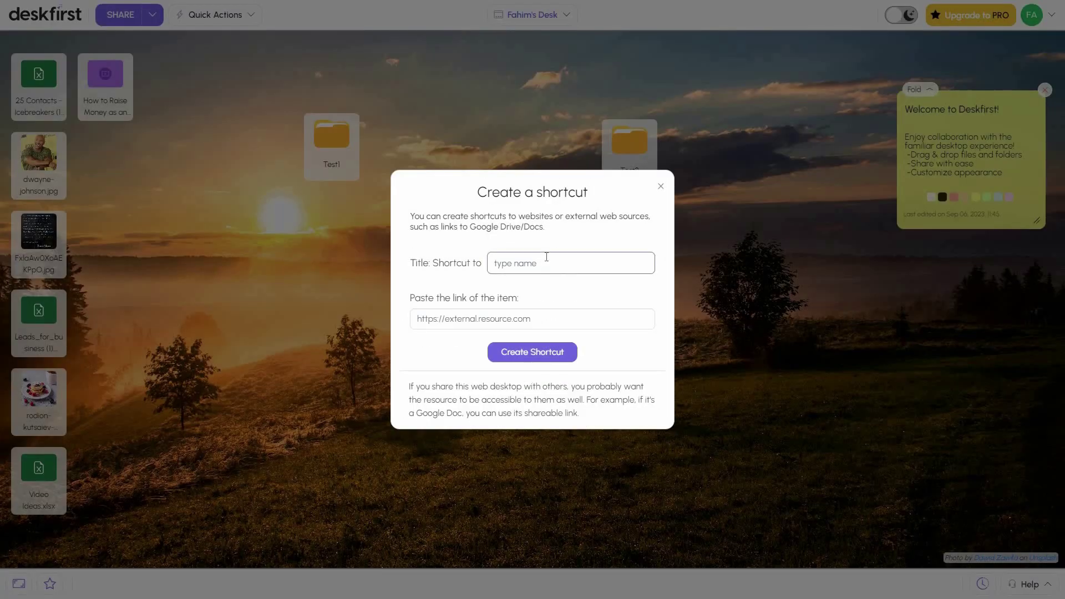
pyautogui.write('harvel')
pyautogui.press('Tab')
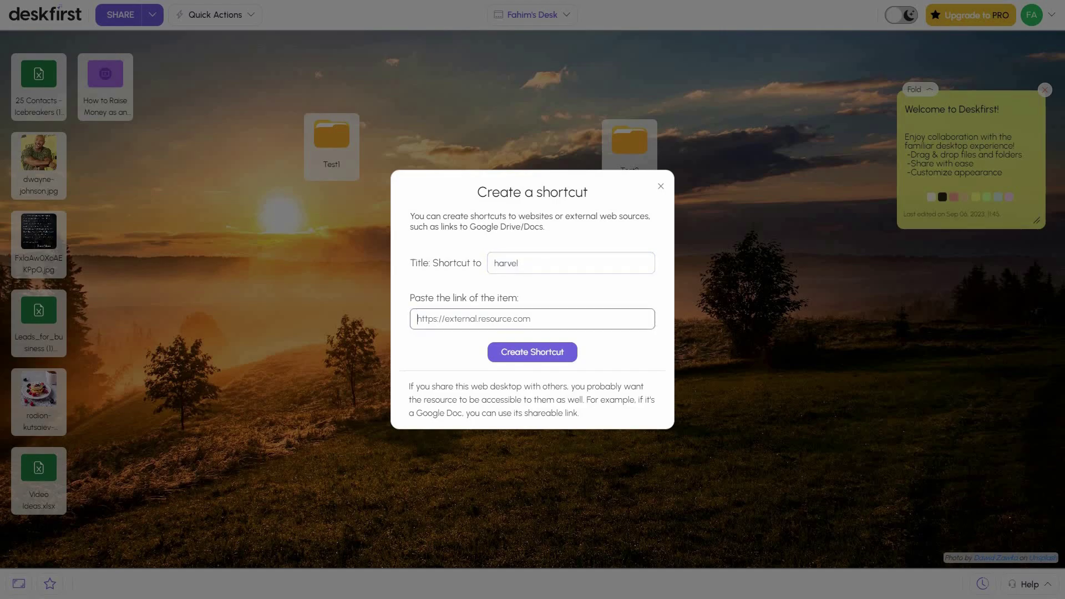
pyautogui.click(568, 359)
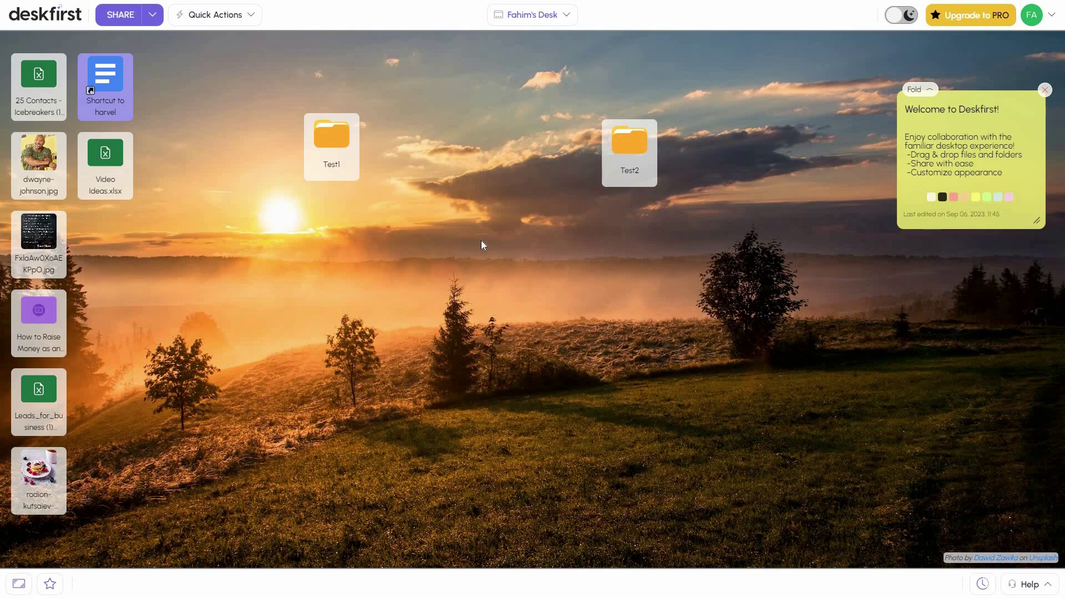
# Add a new blank sticky note to the desk and return it to normal size
pyautogui.click(215, 16)
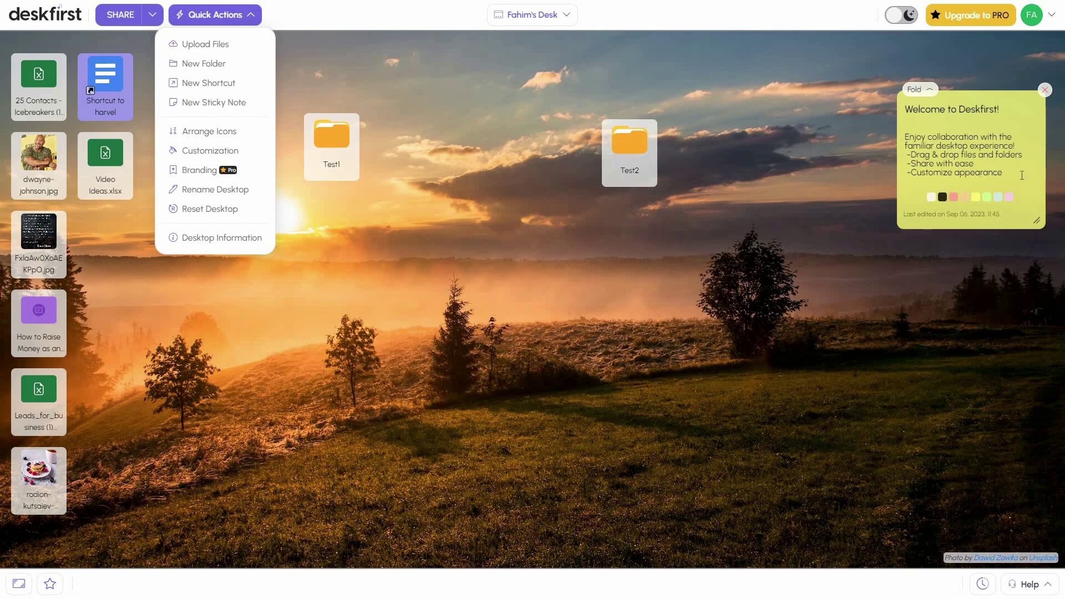
pyautogui.click(213, 103)
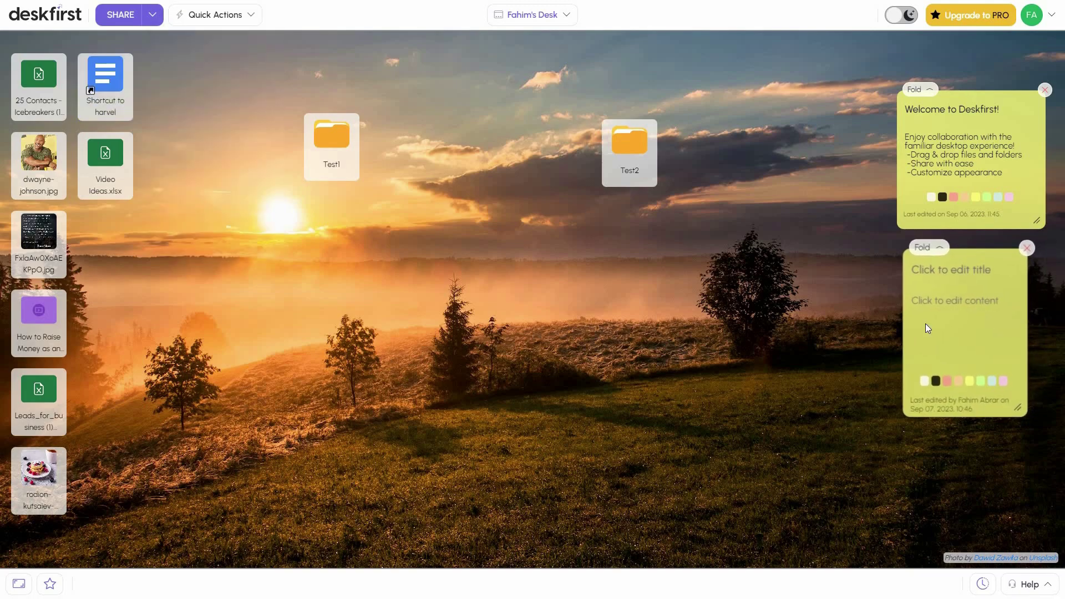
pyautogui.click(967, 278)
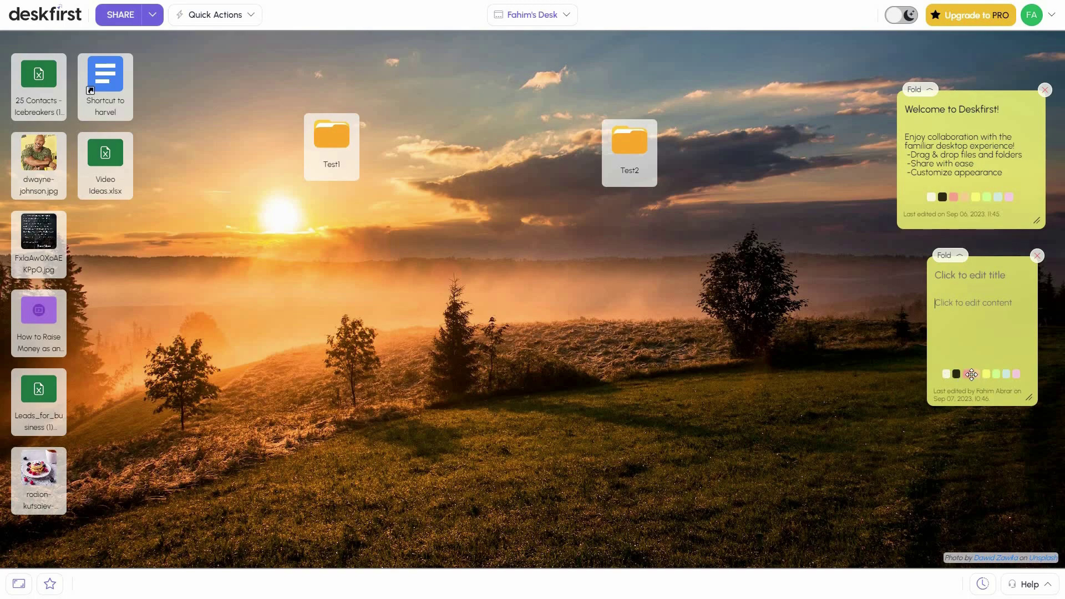
# Try pink then green on the new note, fold and unfold it, then delete it
pyautogui.click(977, 374)
pyautogui.click(996, 374)
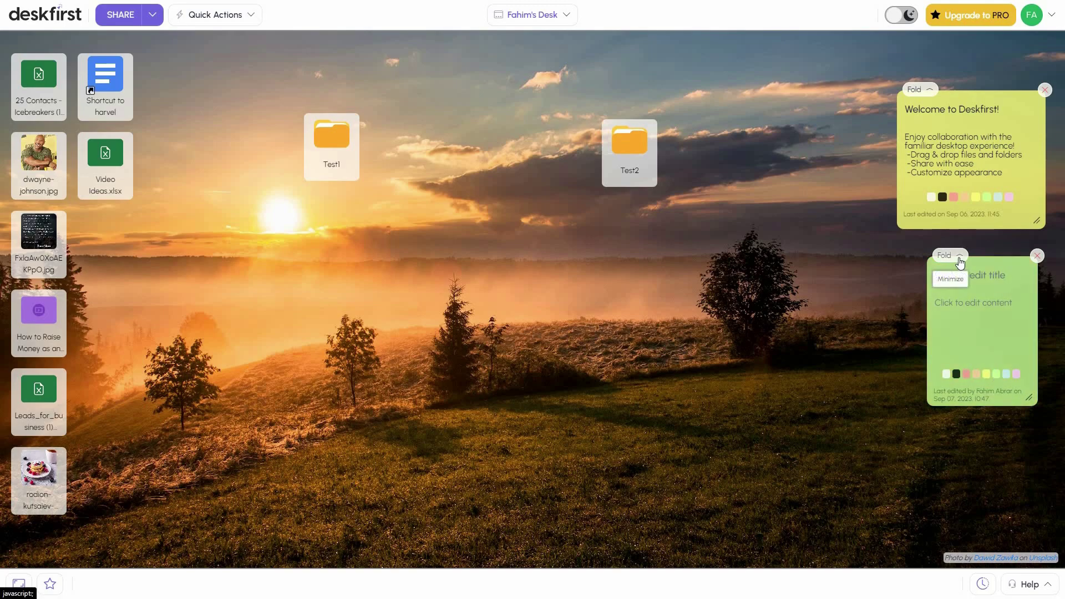
pyautogui.click(960, 256)
pyautogui.click(1011, 347)
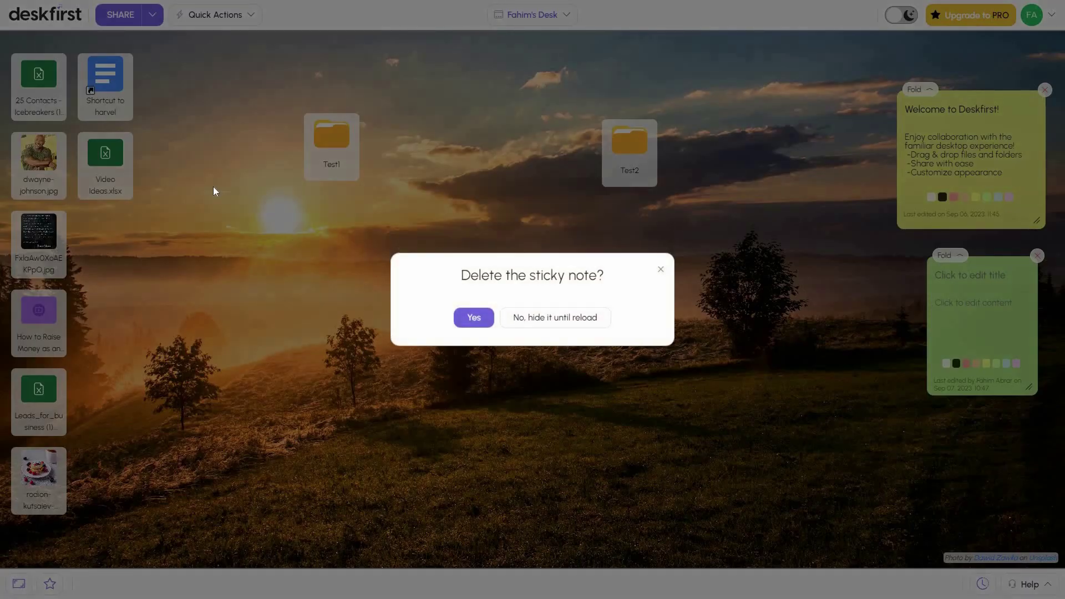
pyautogui.click(474, 317)
pyautogui.click(213, 15)
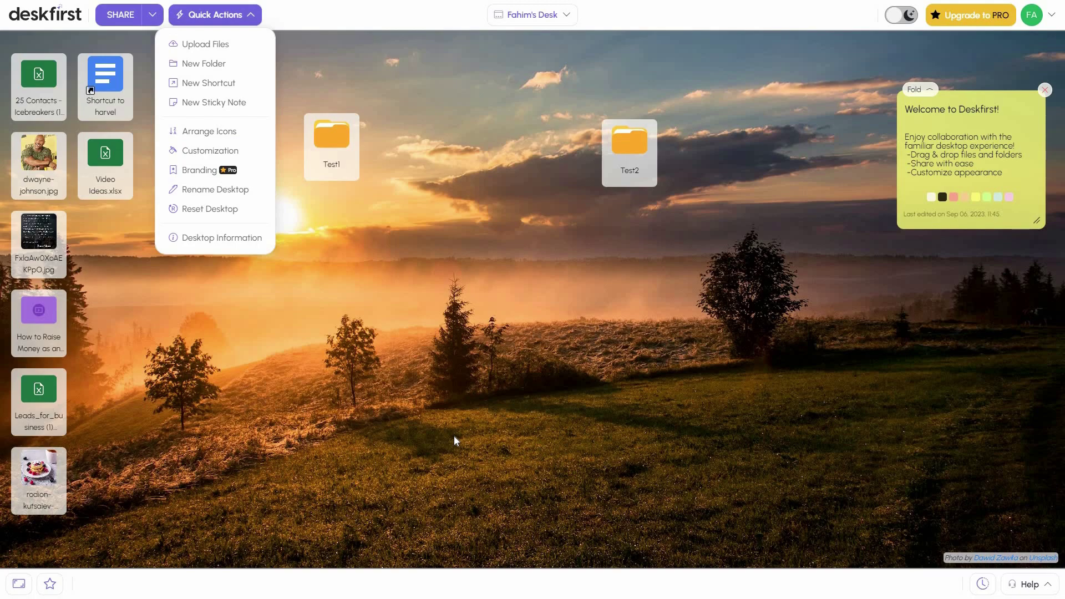
pyautogui.click(221, 154)
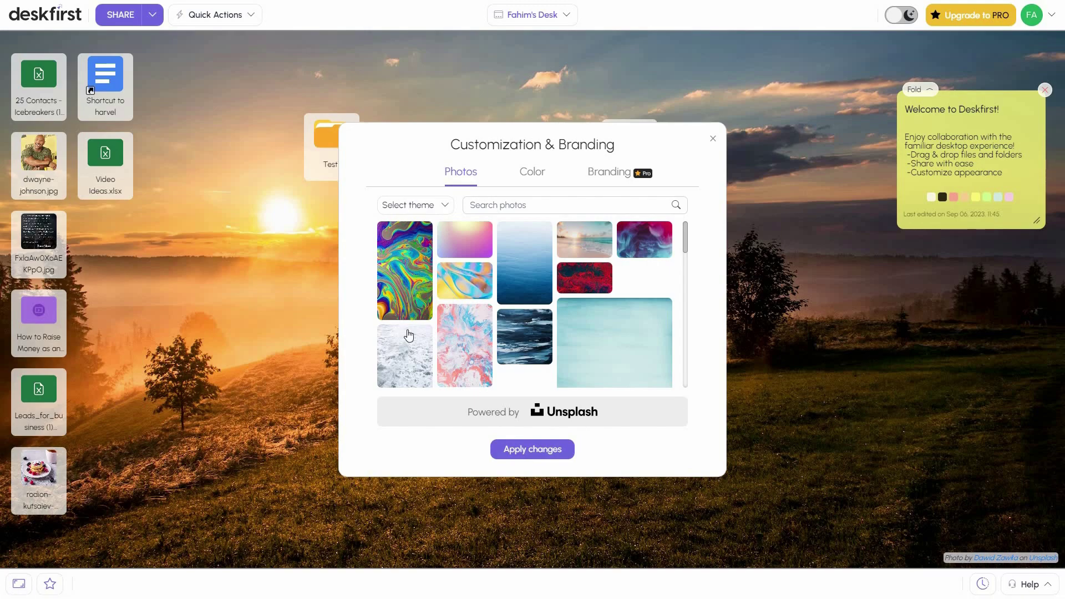
pyautogui.scroll(-2, 471, 293)
pyautogui.scroll(-5, 472, 293)
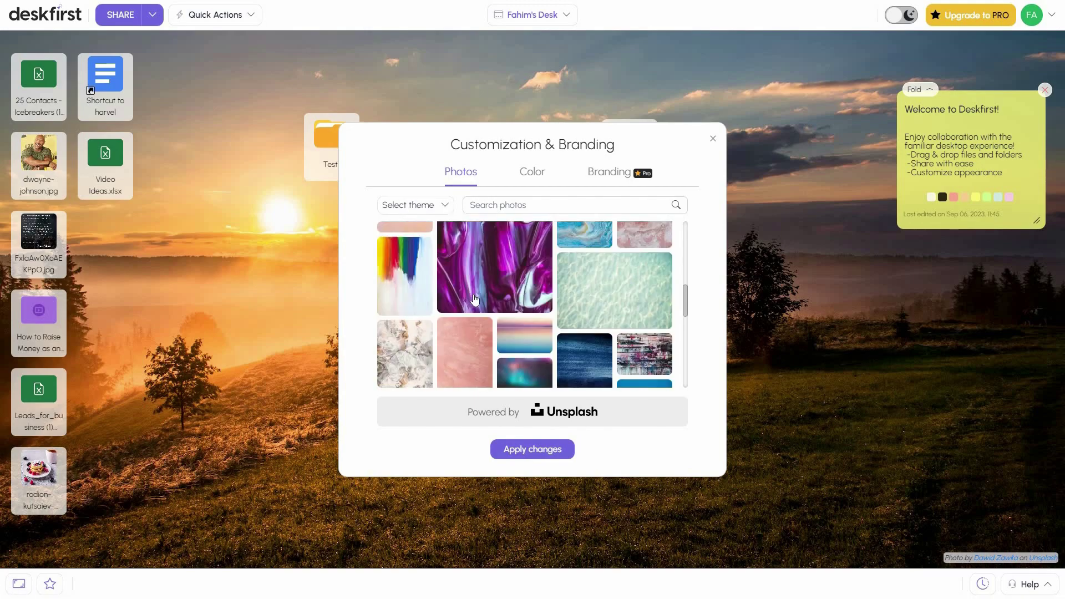
pyautogui.click(511, 205)
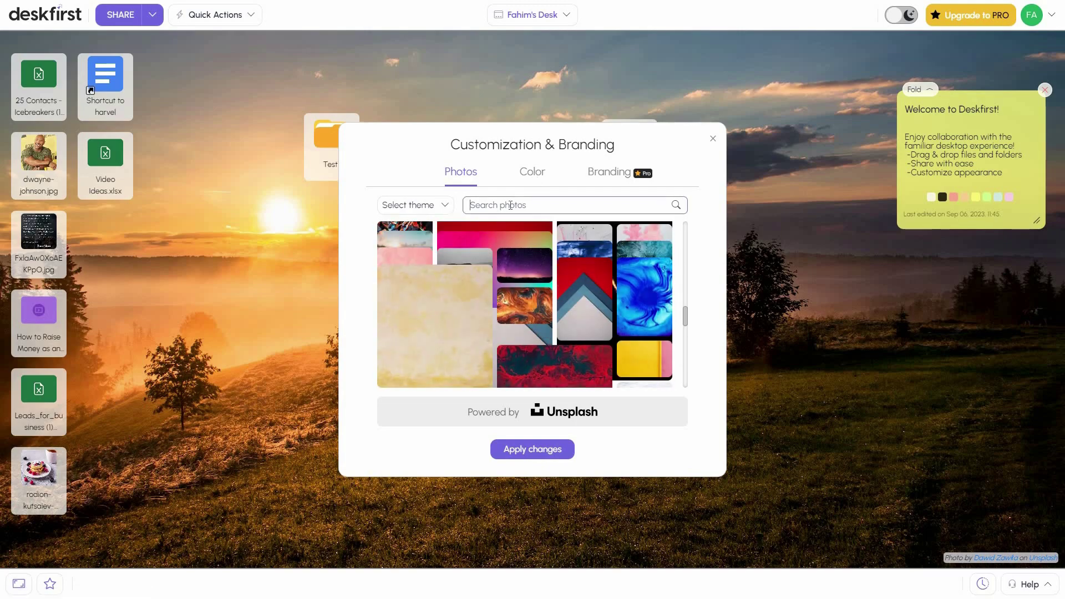
pyautogui.click(422, 206)
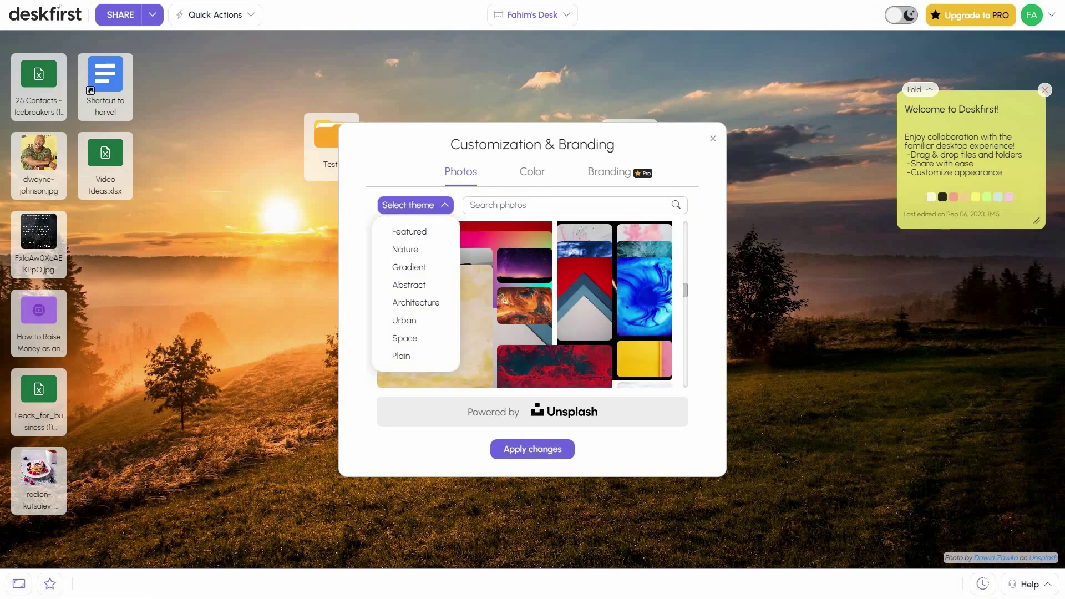
pyautogui.press('Down')
pyautogui.press('Down')
pyautogui.press('Down')
pyautogui.press('Down')
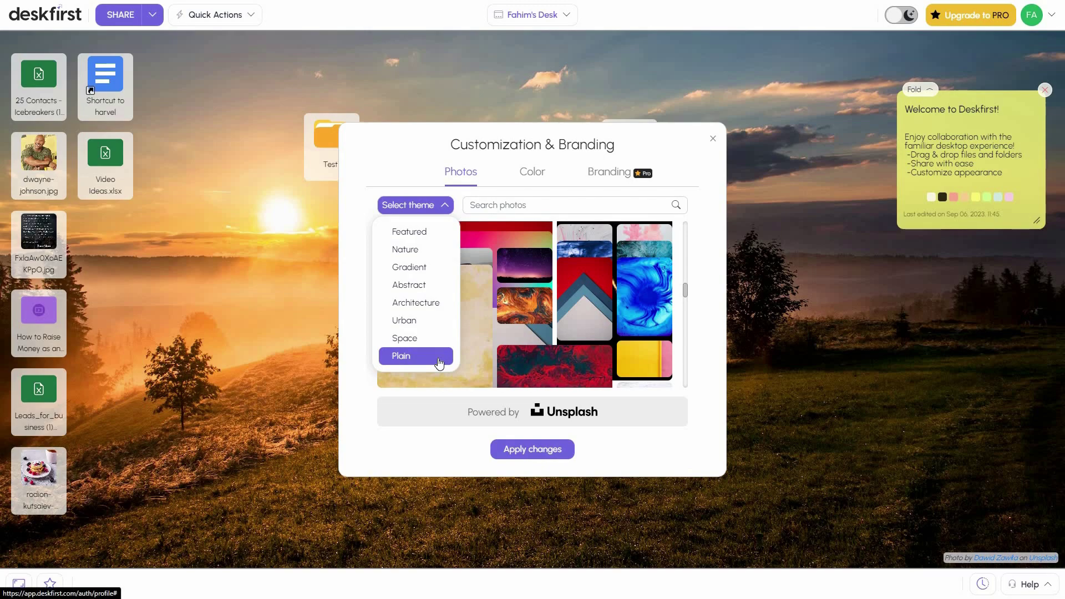
pyautogui.click(542, 176)
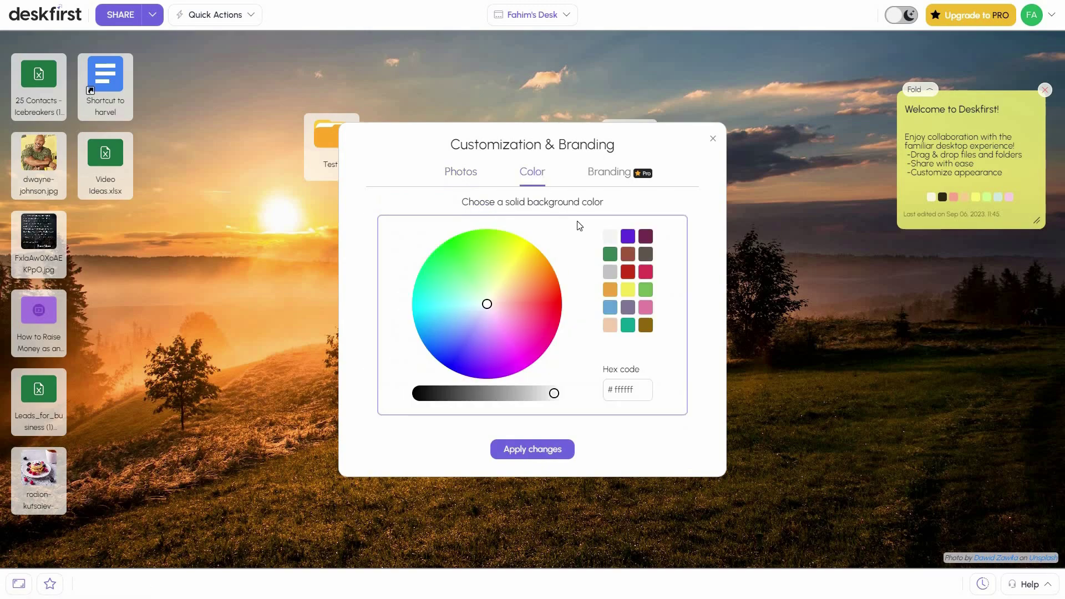
pyautogui.click(608, 176)
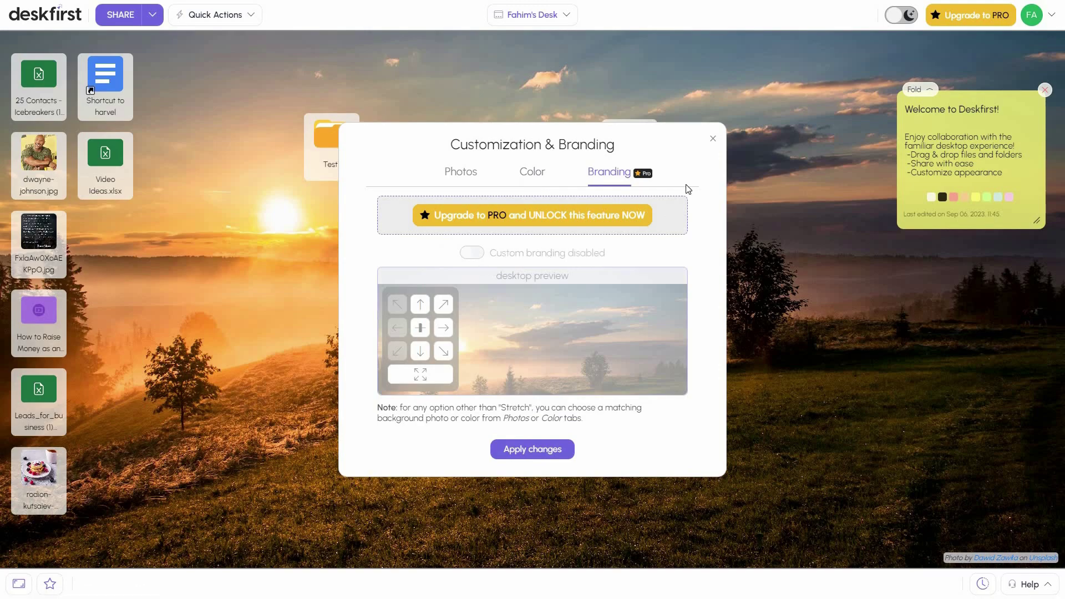
pyautogui.click(713, 139)
pyautogui.click(215, 15)
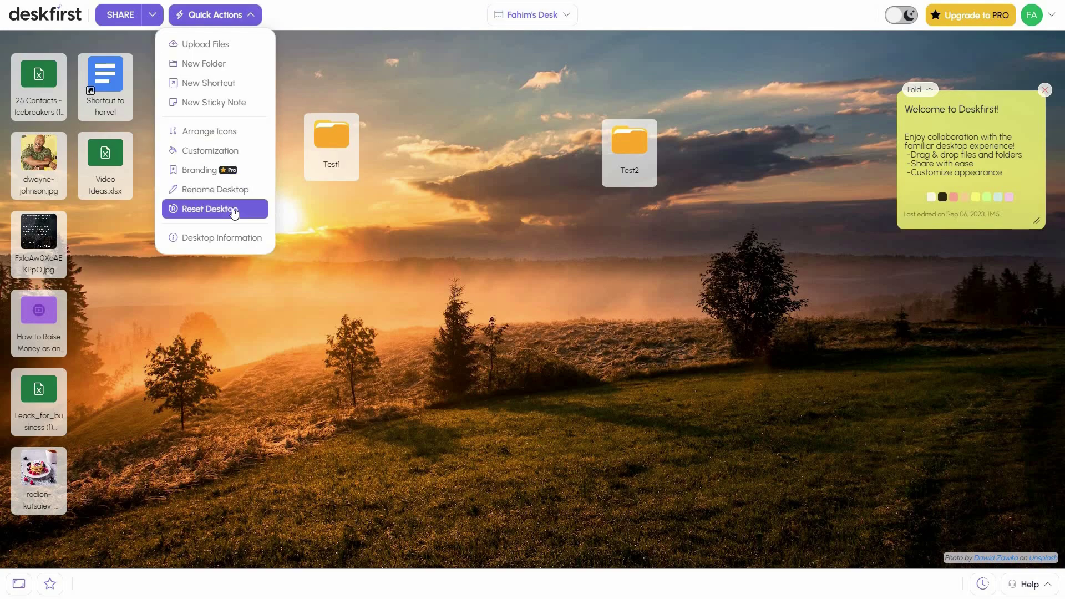
pyautogui.click(234, 240)
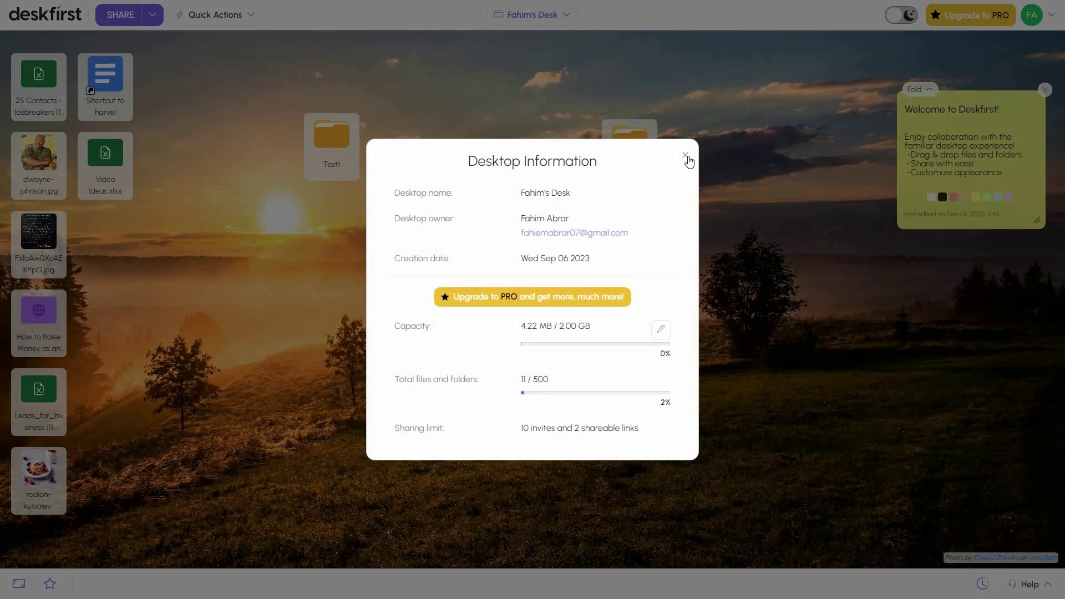
pyautogui.click(688, 158)
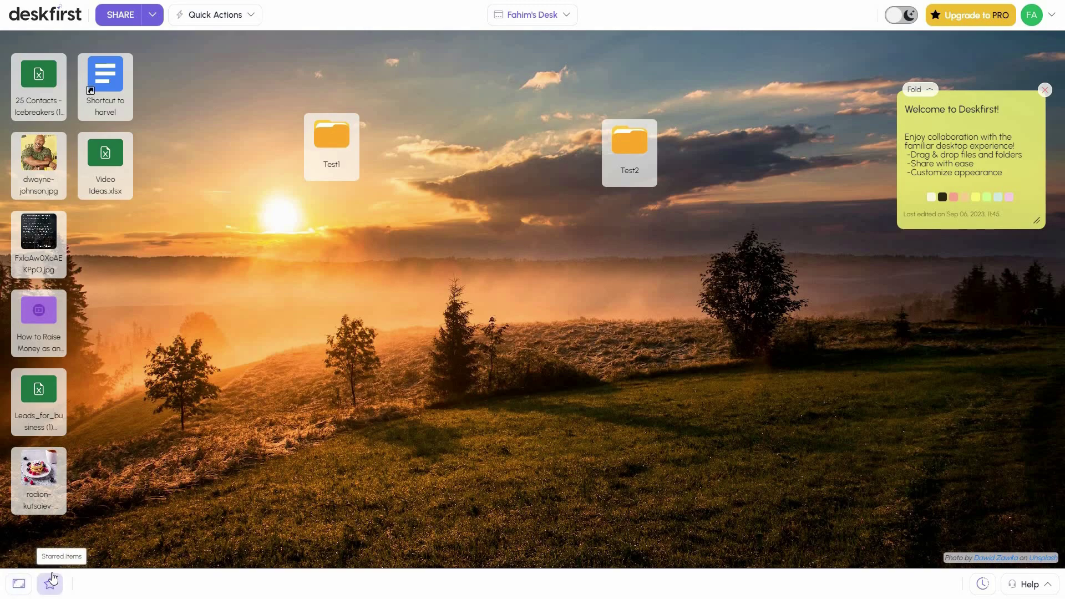
# Star Leads_for_business (1) (2).xlsx, check it in Starred Items, then enable dark mode
pyautogui.rightClick(41, 395)
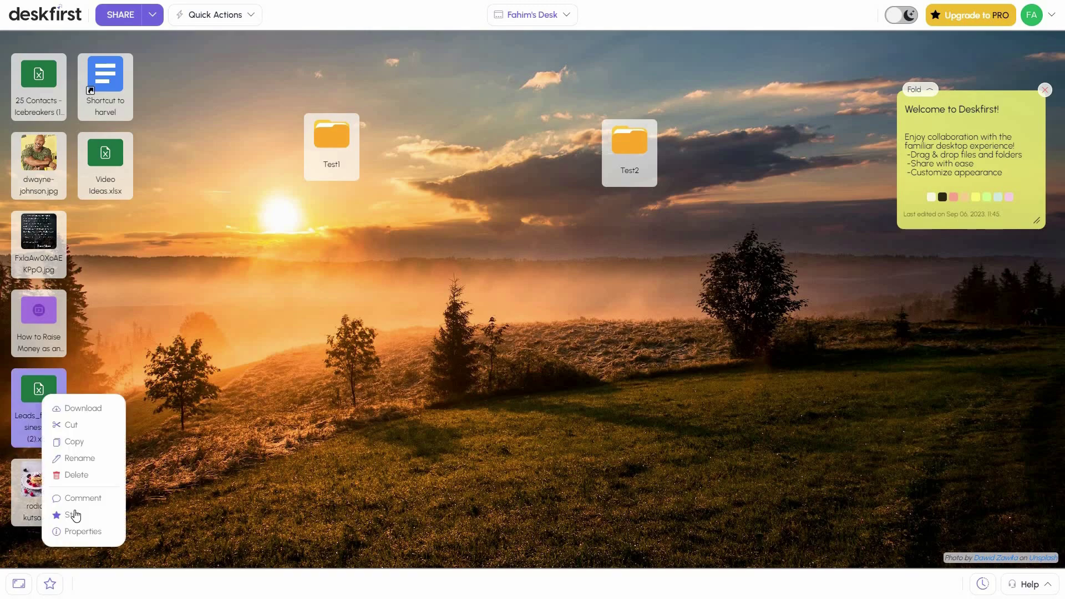
pyautogui.click(77, 516)
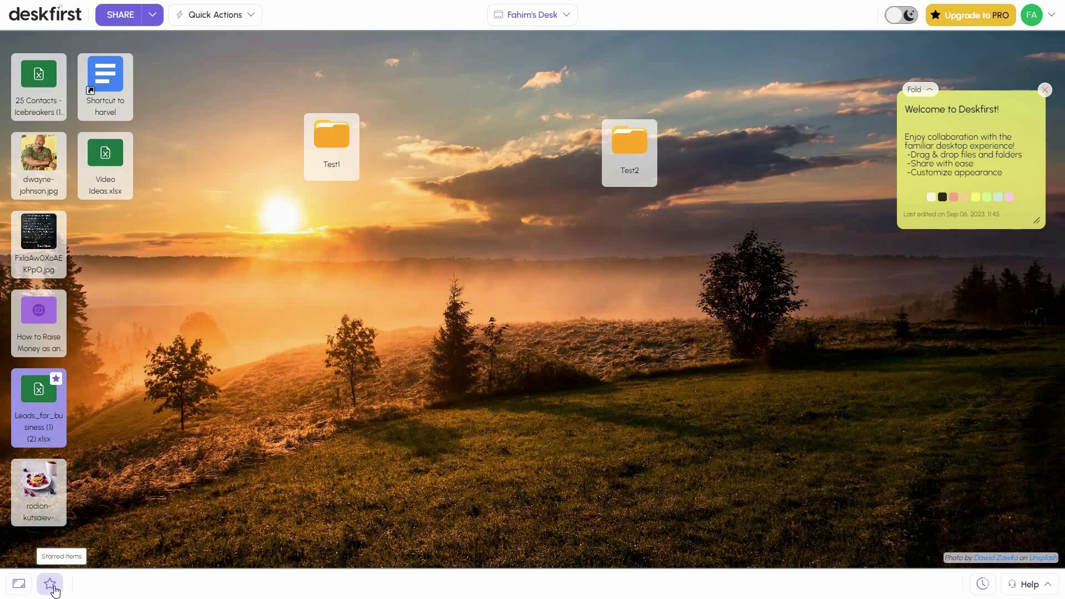
pyautogui.click(52, 587)
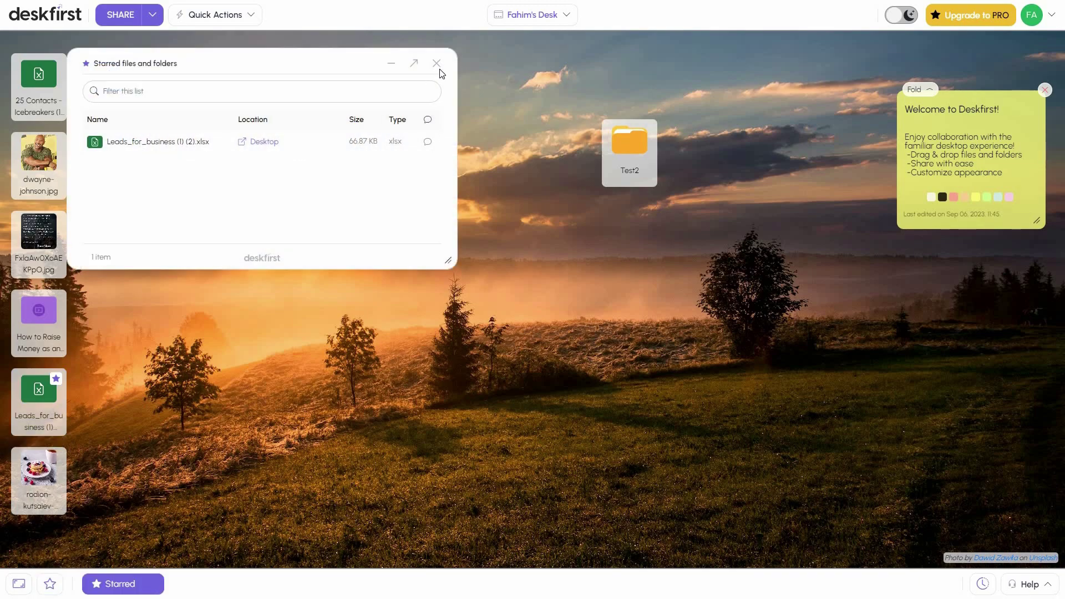
pyautogui.press('Escape')
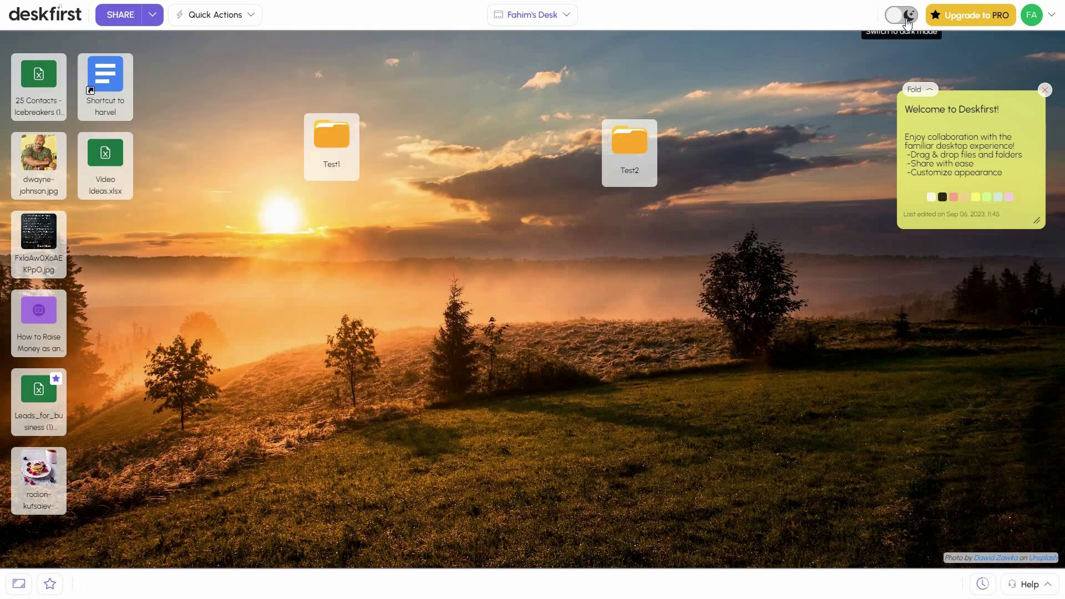
pyautogui.click(908, 23)
# Switch back to light mode and scroll through the Recent Desktop Activity list
pyautogui.click(907, 23)
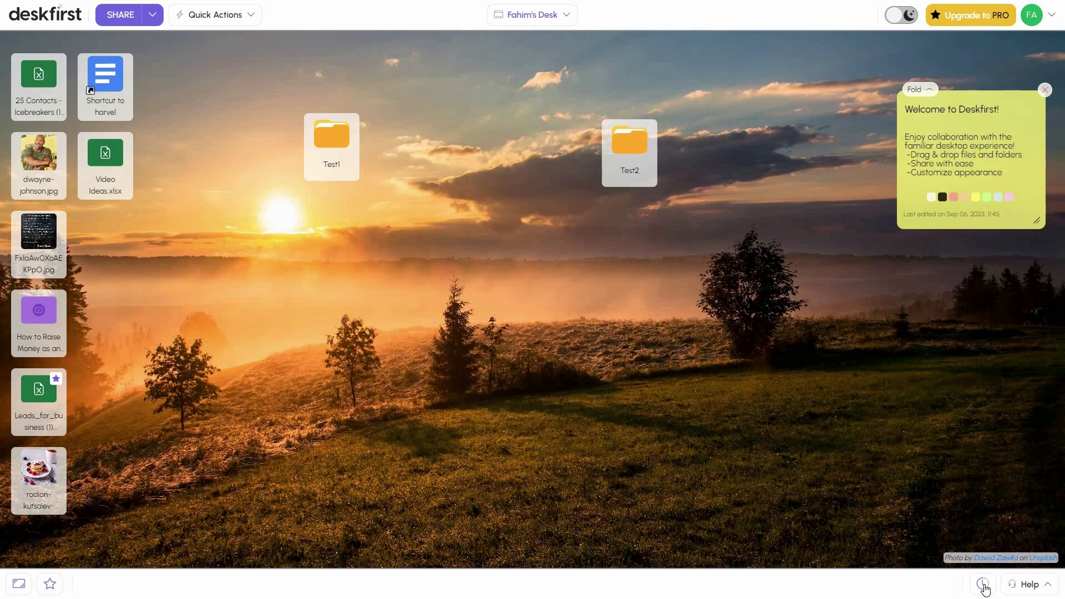
pyautogui.click(984, 585)
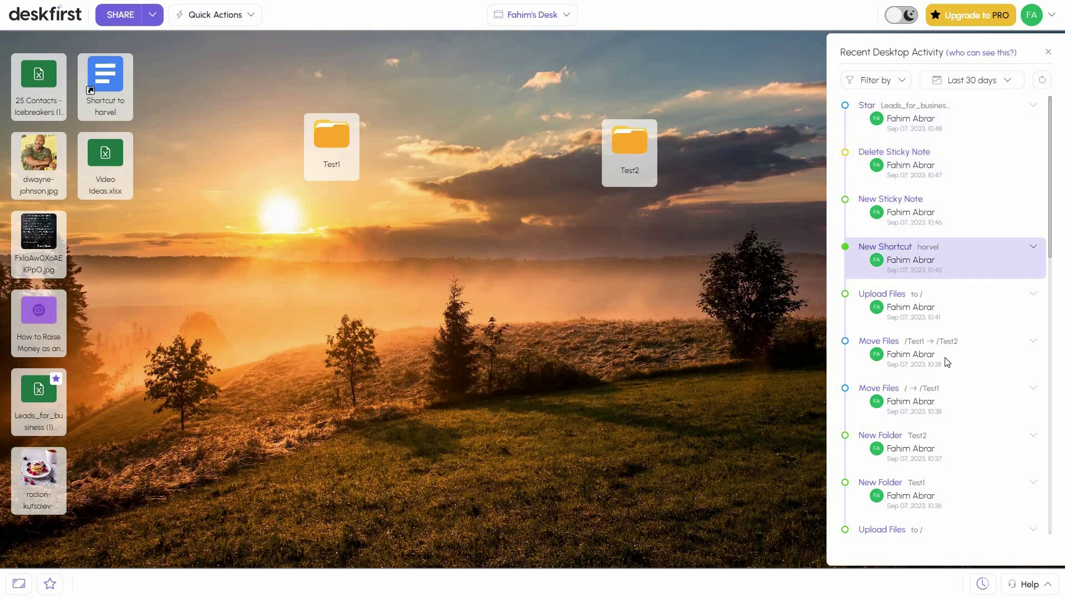
pyautogui.scroll(-10, 915, 406)
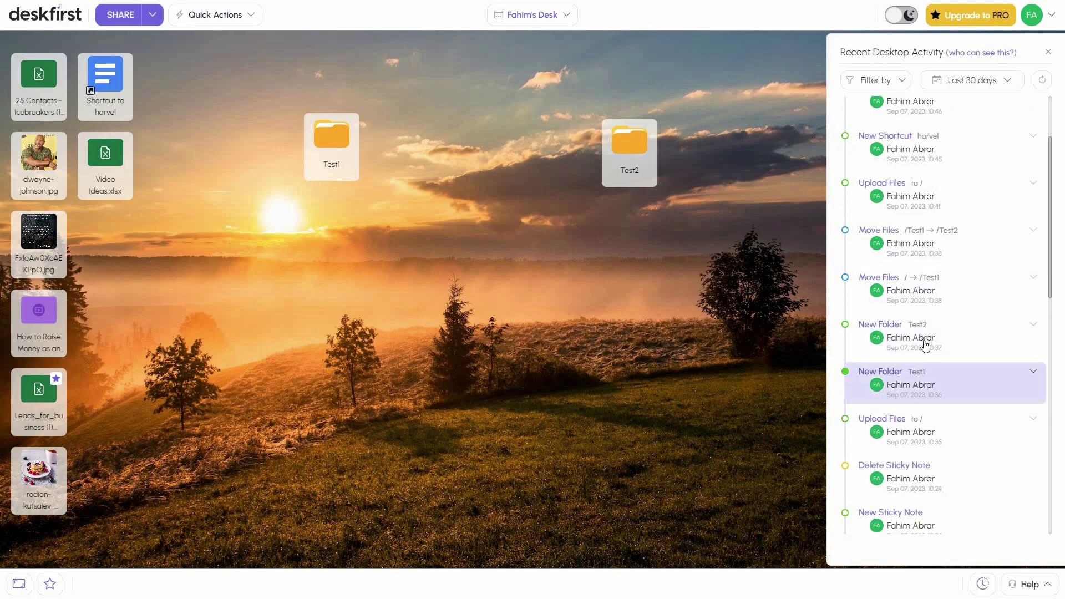
pyautogui.scroll(-5, 927, 403)
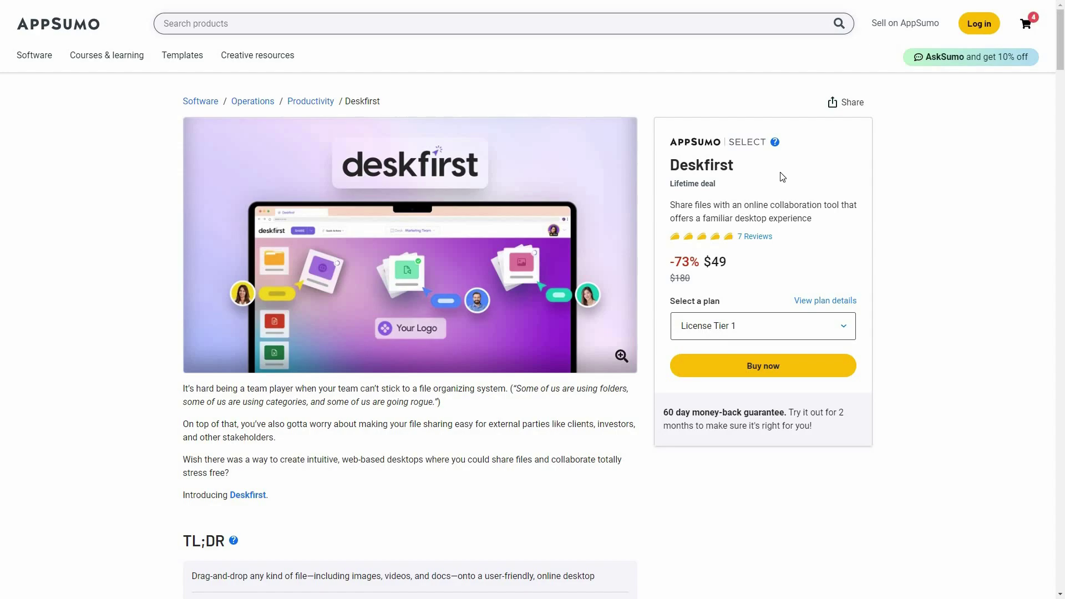
pyautogui.moveTo(1064, 130); pyautogui.dragTo(1064, 333)
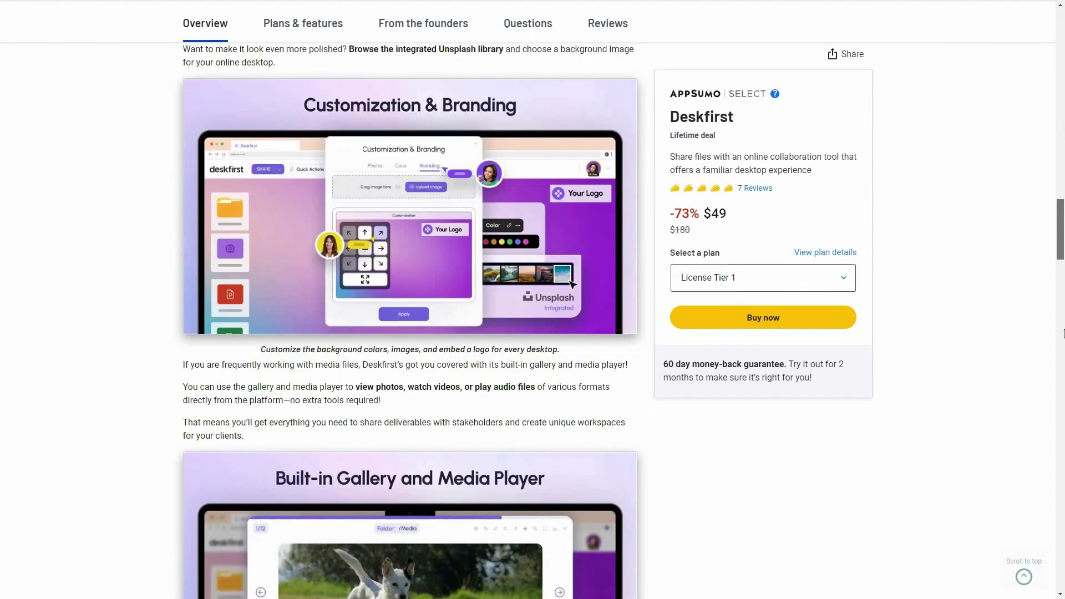
pyautogui.scroll(-15, 404, 452)
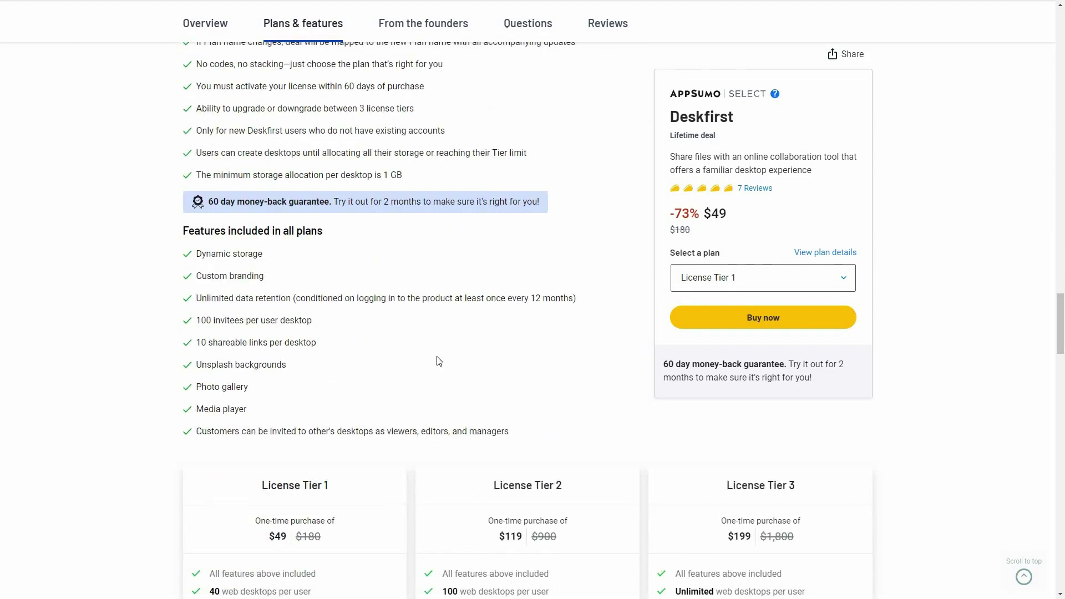
pyautogui.scroll(-2, 433, 352)
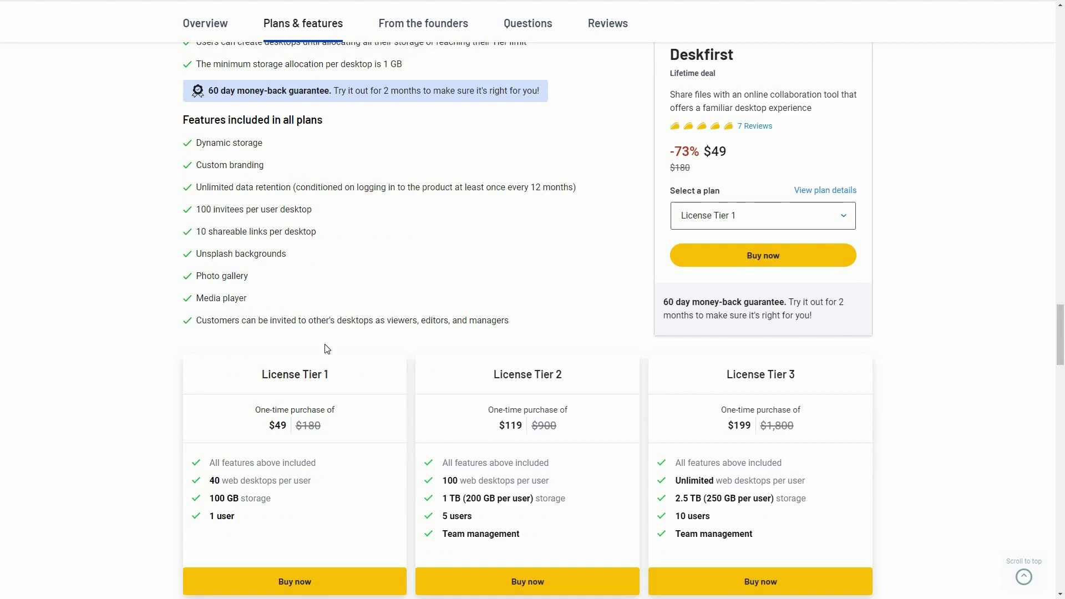
pyautogui.scroll(-1, 338, 345)
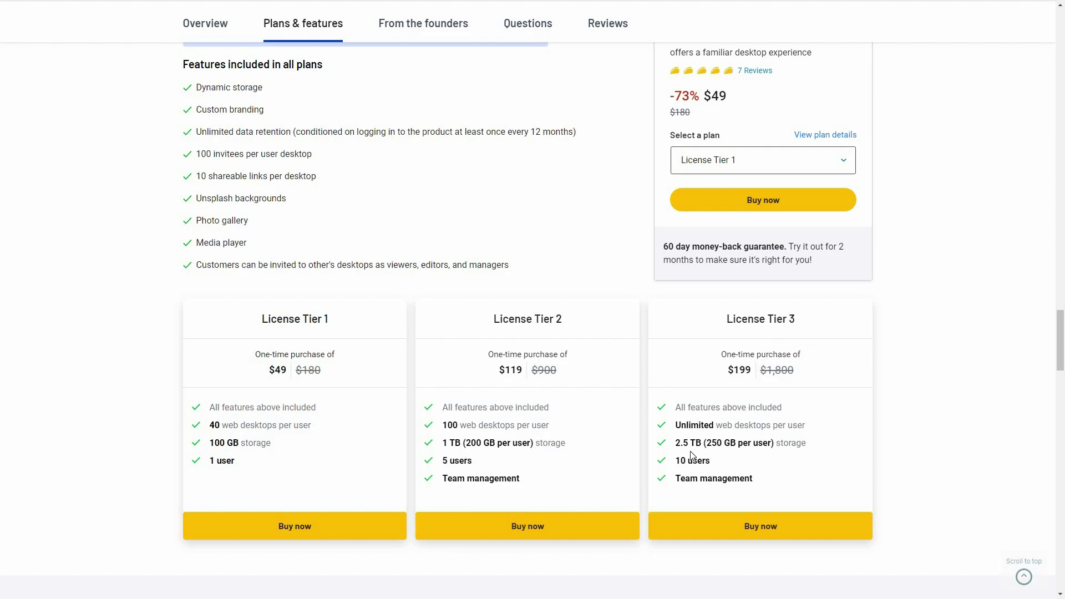
pyautogui.scroll(9, 382, 434)
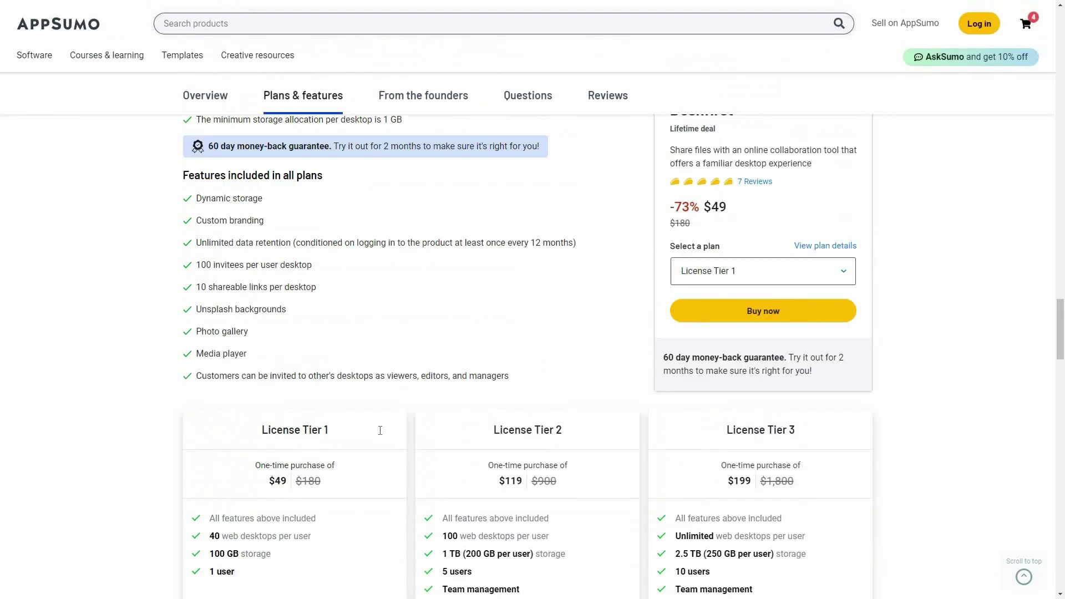
pyautogui.scroll(11, 382, 434)
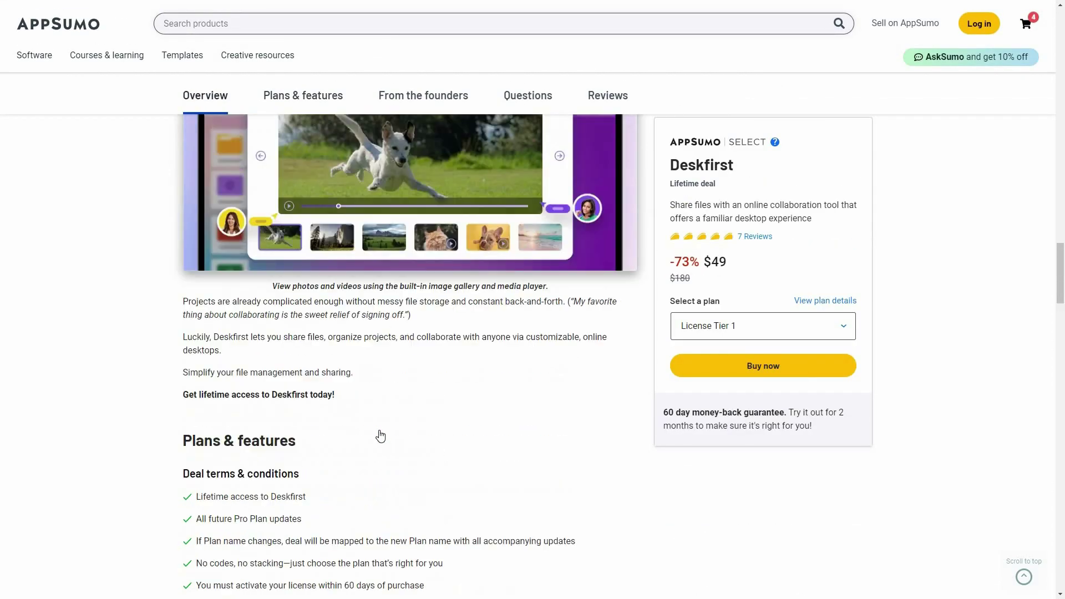
pyautogui.scroll(15, 382, 434)
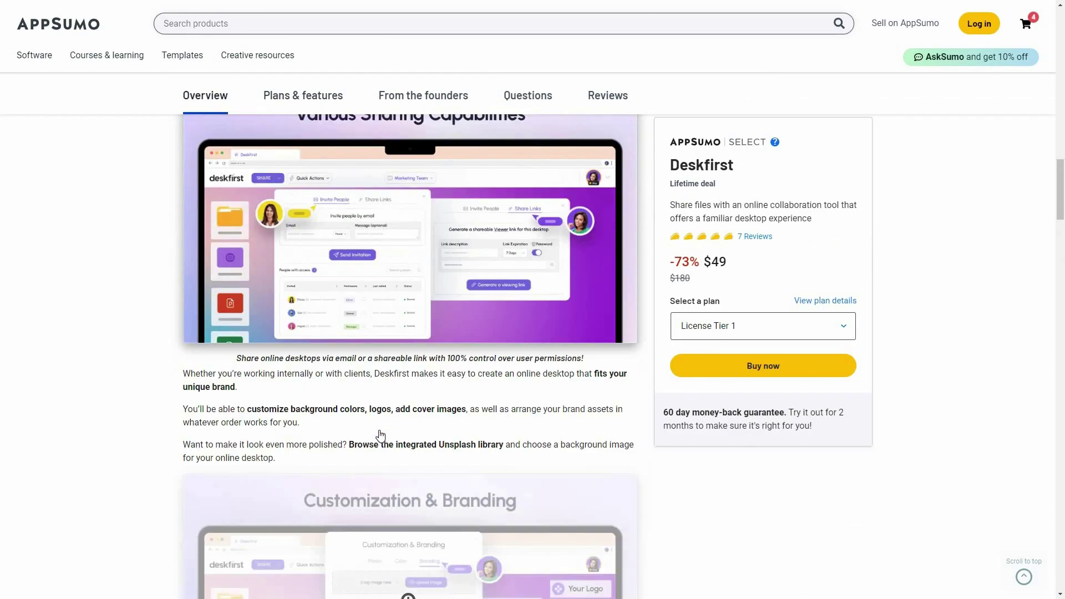
pyautogui.scroll(11, 380, 430)
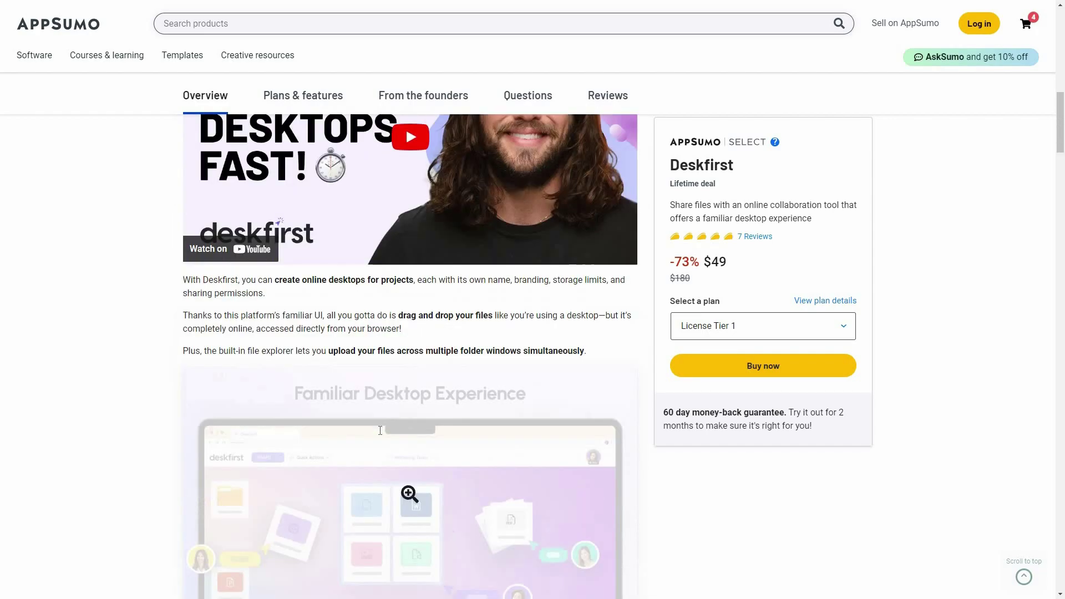
pyautogui.scroll(5, 382, 435)
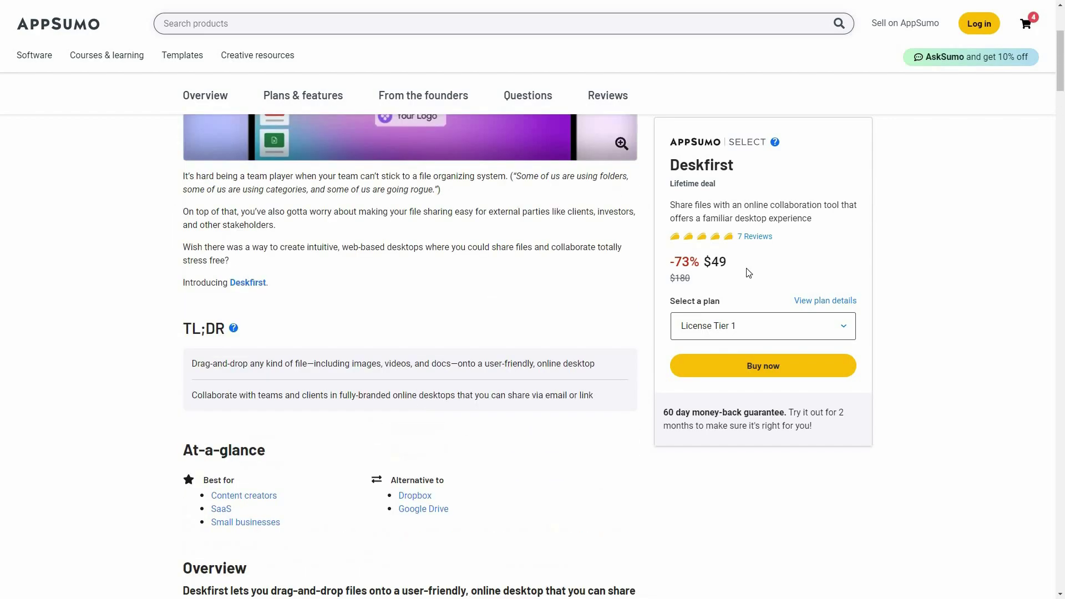